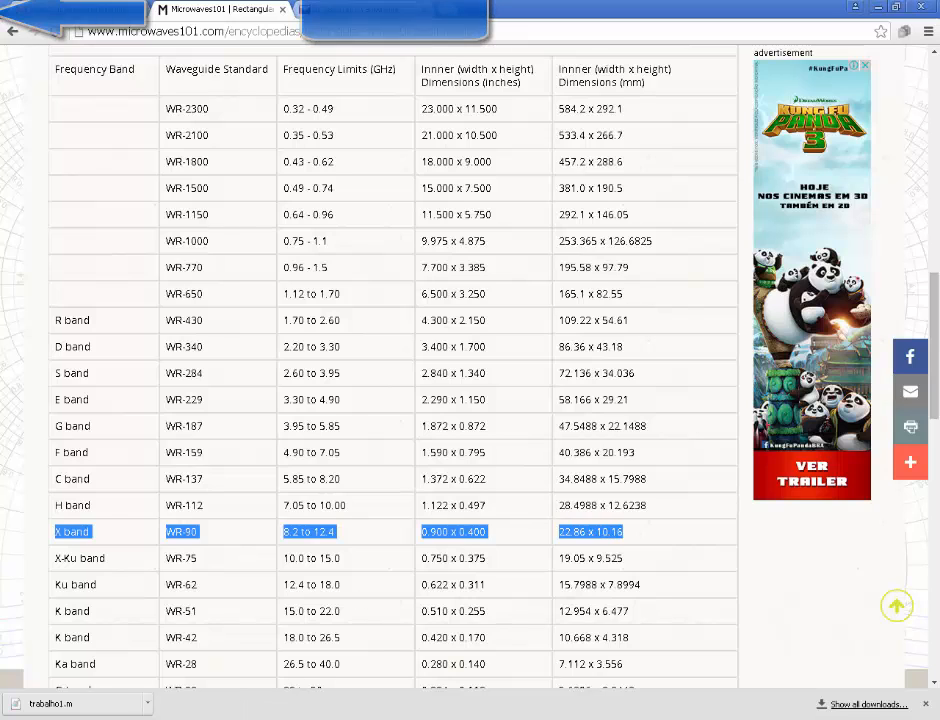
- Switch to CST STUDIO SUITE and create a new project template for the MW & RF & Optical antenna workflow Waveguide (Horn, Cone, etc.)
left_click(215, 716)
left_click(135, 97)
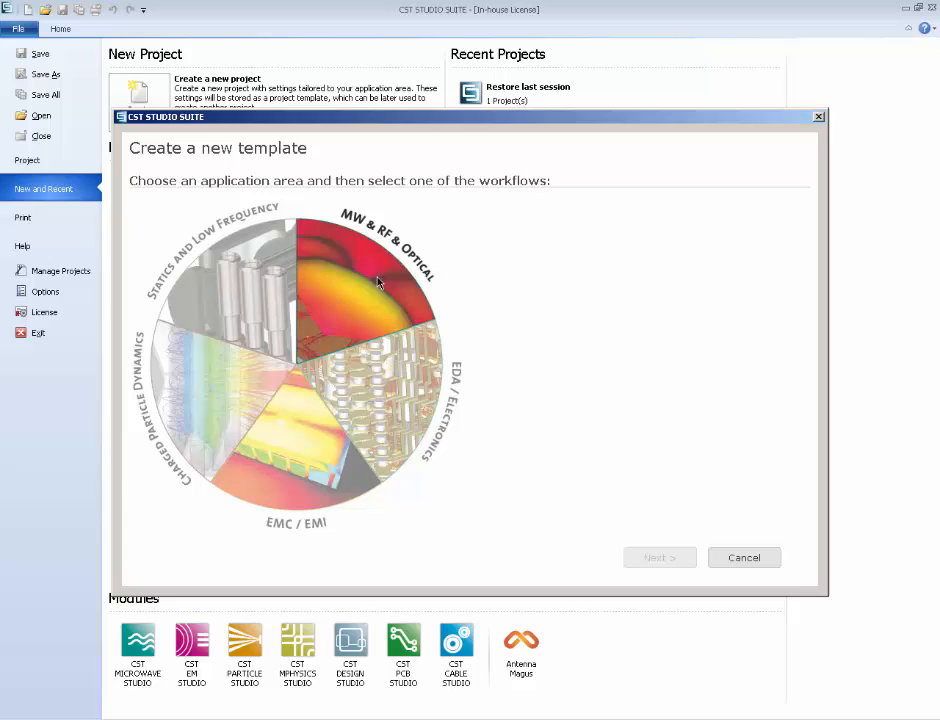
left_click(378, 283)
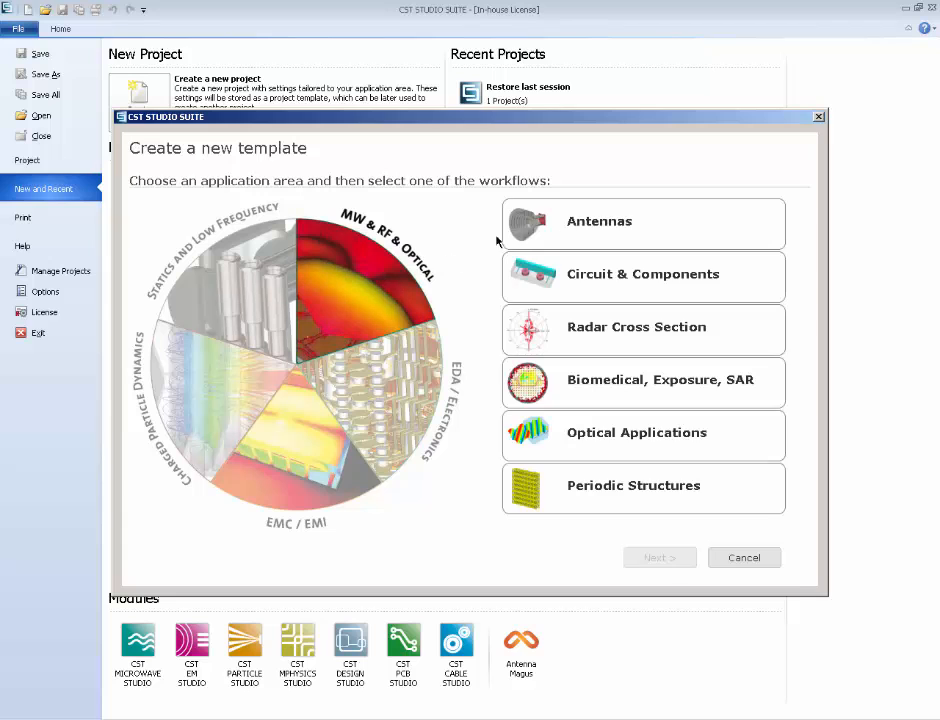
left_click(575, 218)
left_click(660, 559)
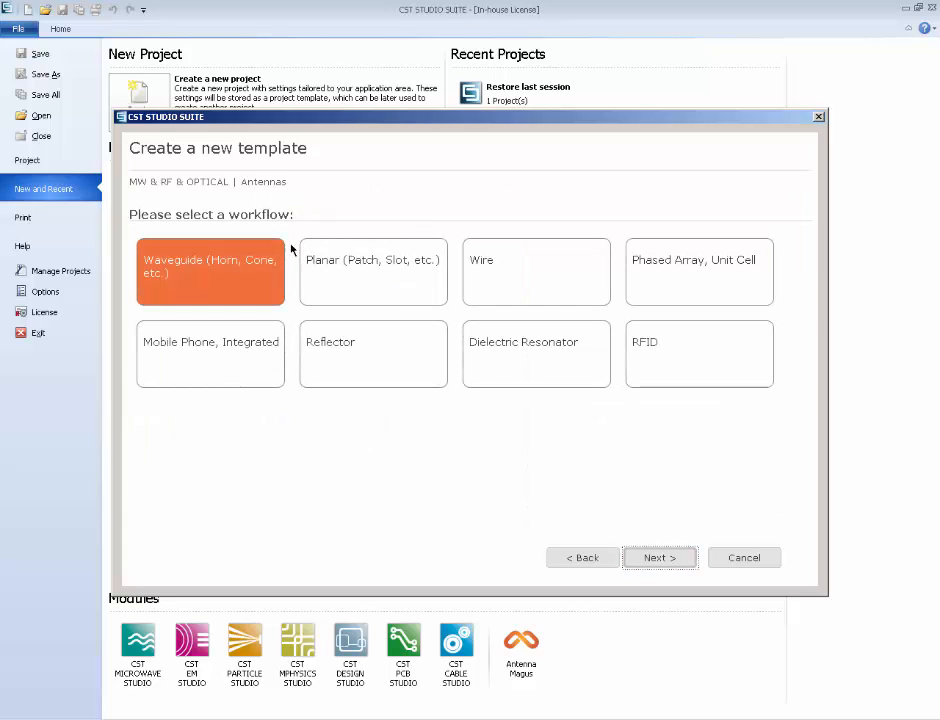
left_click(657, 558)
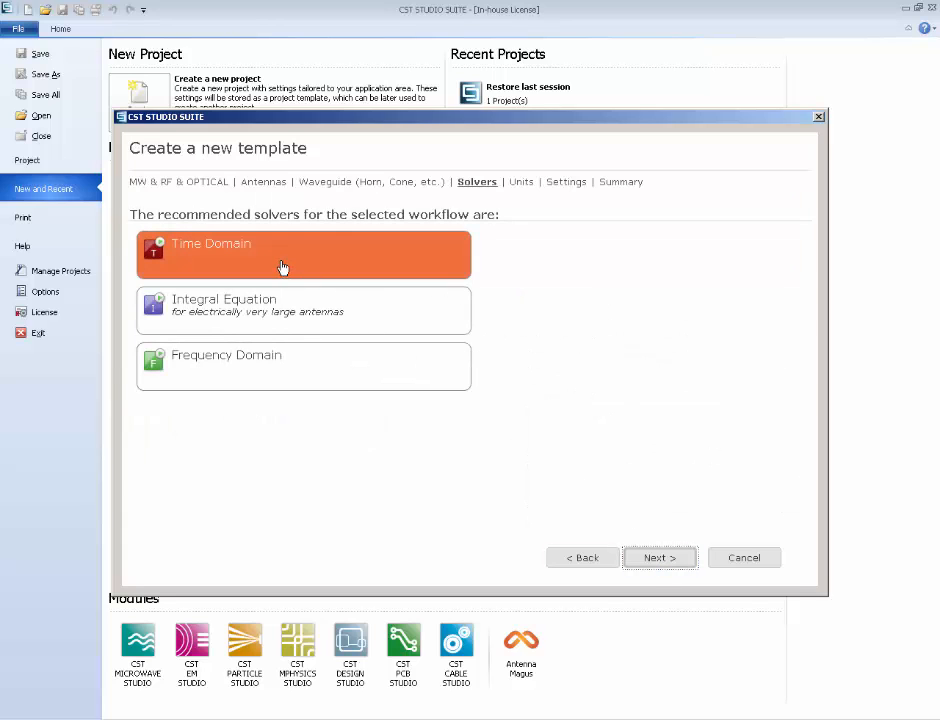
- Choose the Frequency Domain solver for the template and set the dimension unit to mm
left_click(242, 367)
left_click(657, 557)
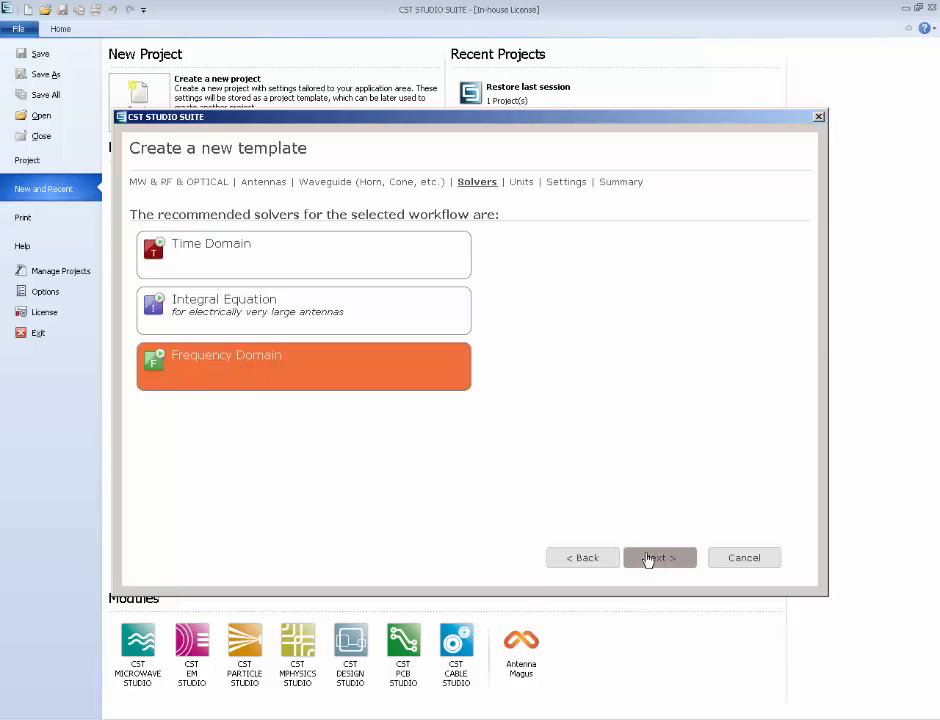
left_click(323, 243)
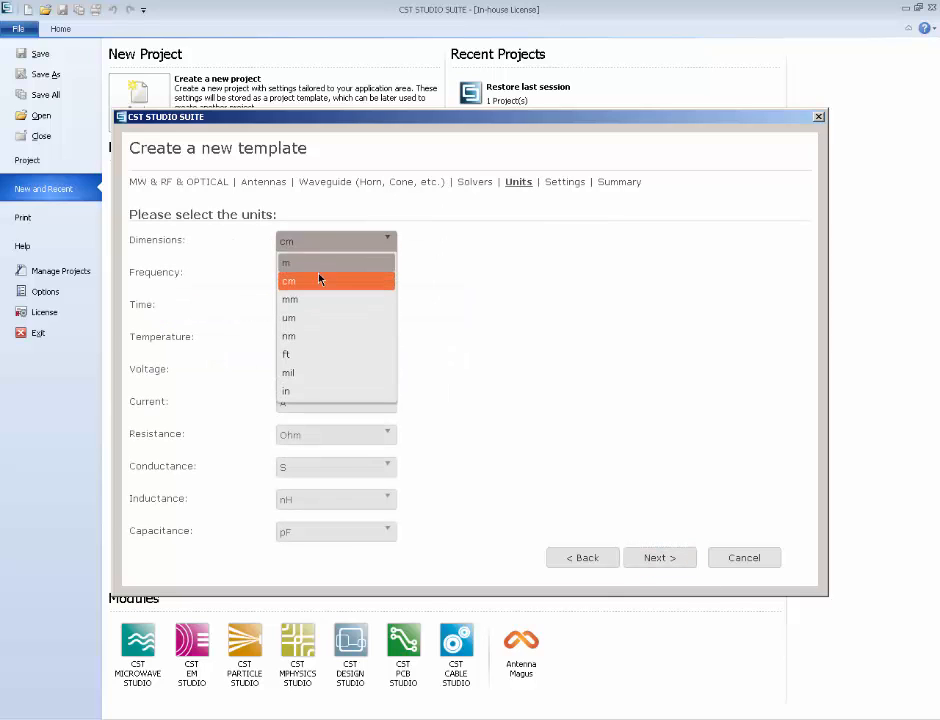
left_click(314, 299)
left_click(659, 558)
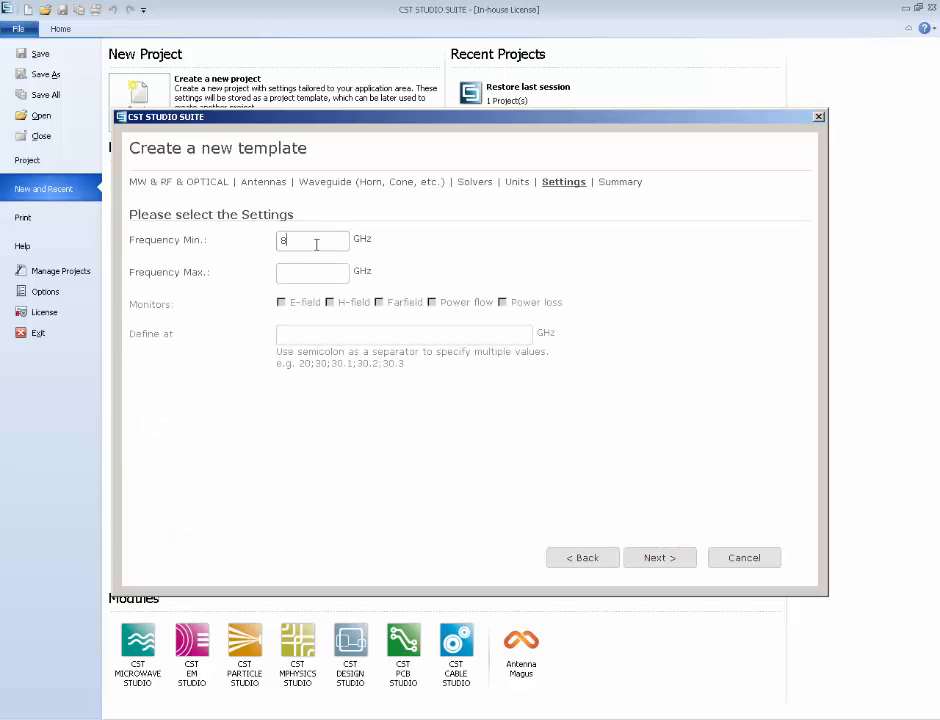
- Set the frequency range to 8–12 GHz, add a farfield monitor at 10 GHz, and finish the template
type("12")
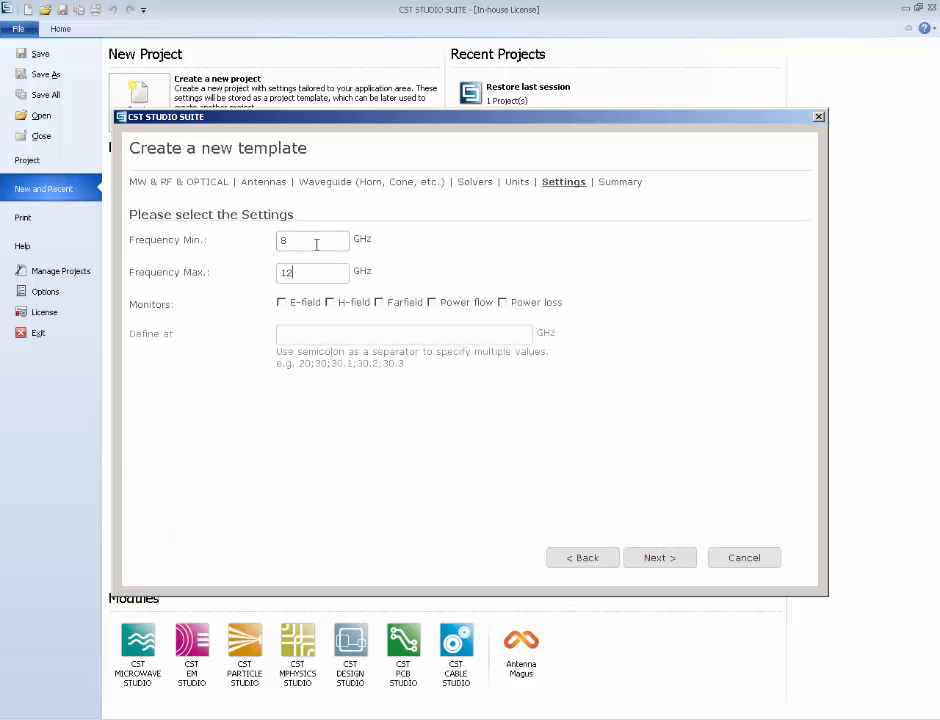
left_click(379, 302)
left_click_drag(342, 333, 233, 331)
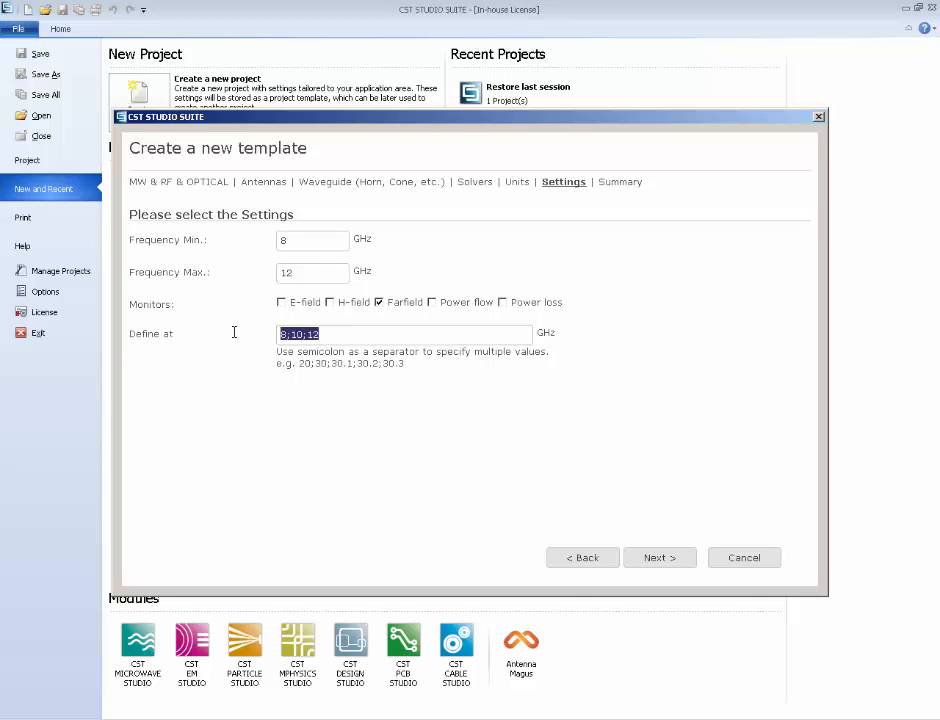
type("10")
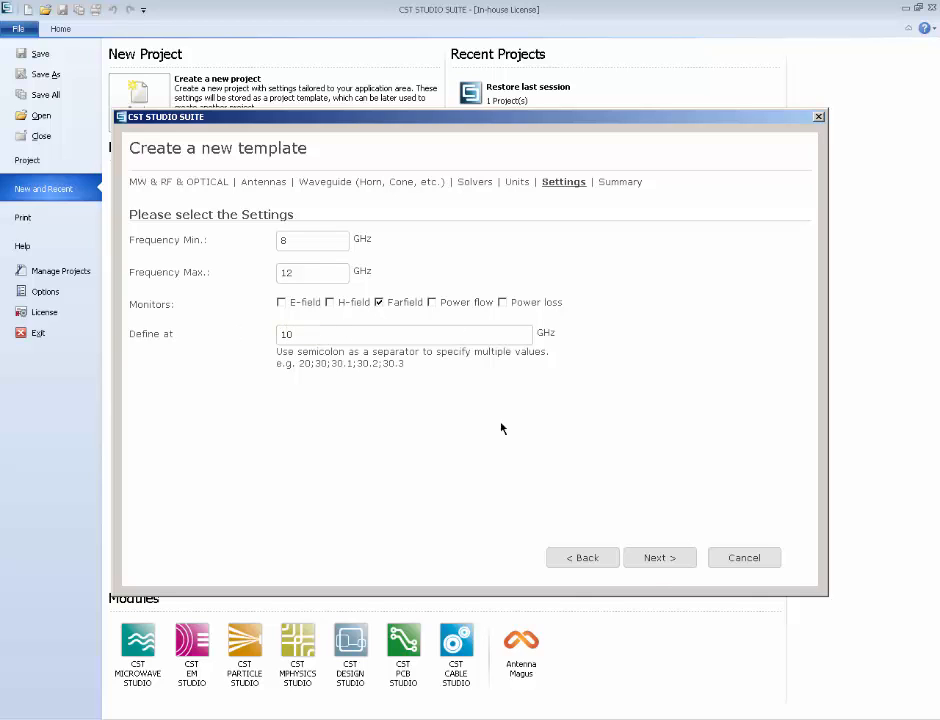
left_click(652, 561)
left_click(652, 561)
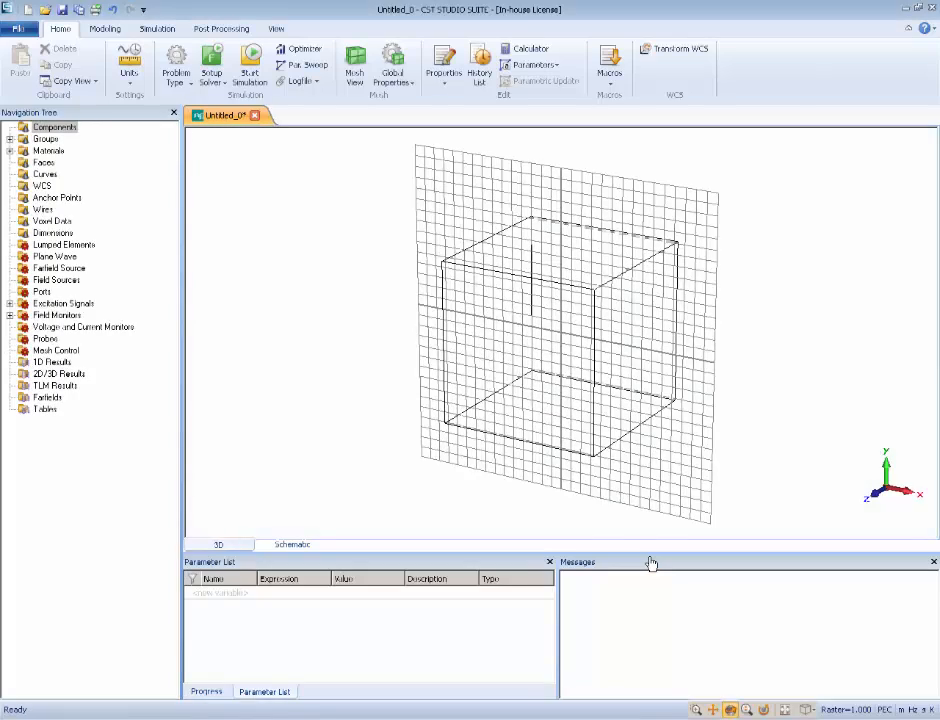
- Create a PEC brick spanning -a/2 to a/2 in X, -b/2 to b/2 in Y and -3*a to 0 in Z
left_click_drag(478, 384, 430, 287)
left_click(104, 30)
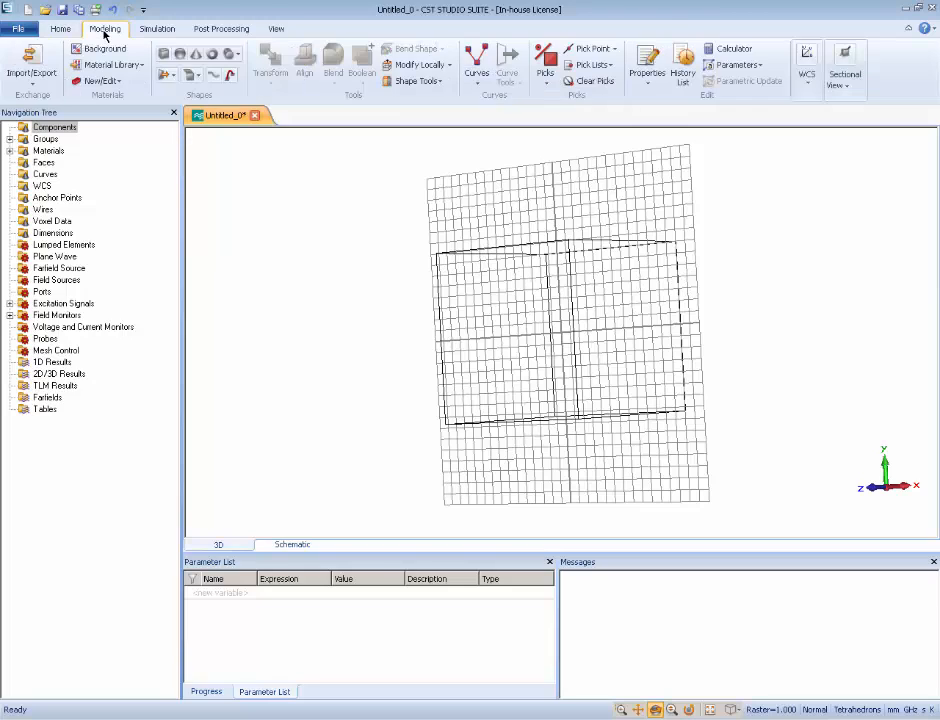
left_click(164, 55)
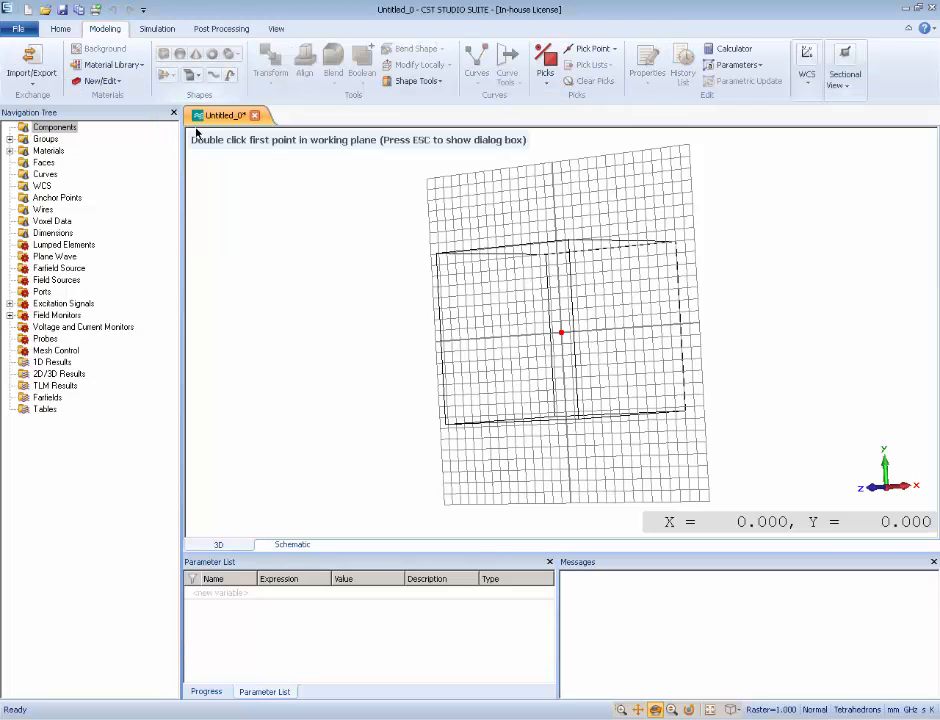
key("Escape")
left_click_drag(750, 26, 475, 205)
left_click_drag(474, 272, 435, 275)
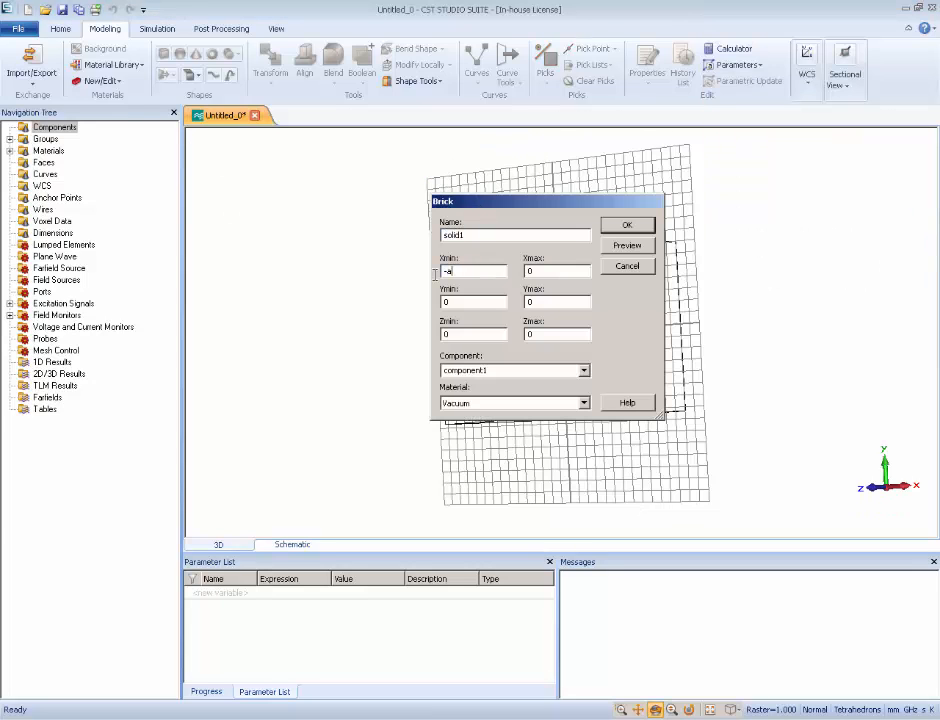
type("-a/2")
key("Tab")
key("Tab")
type("-")
left_click(580, 402)
left_click(545, 435)
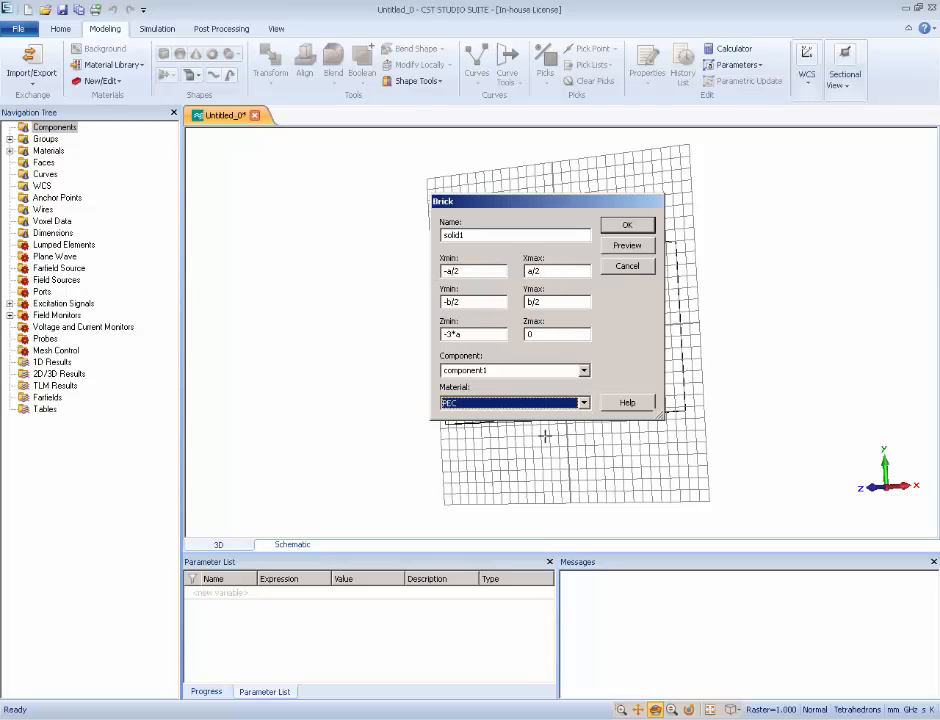
left_click(634, 228)
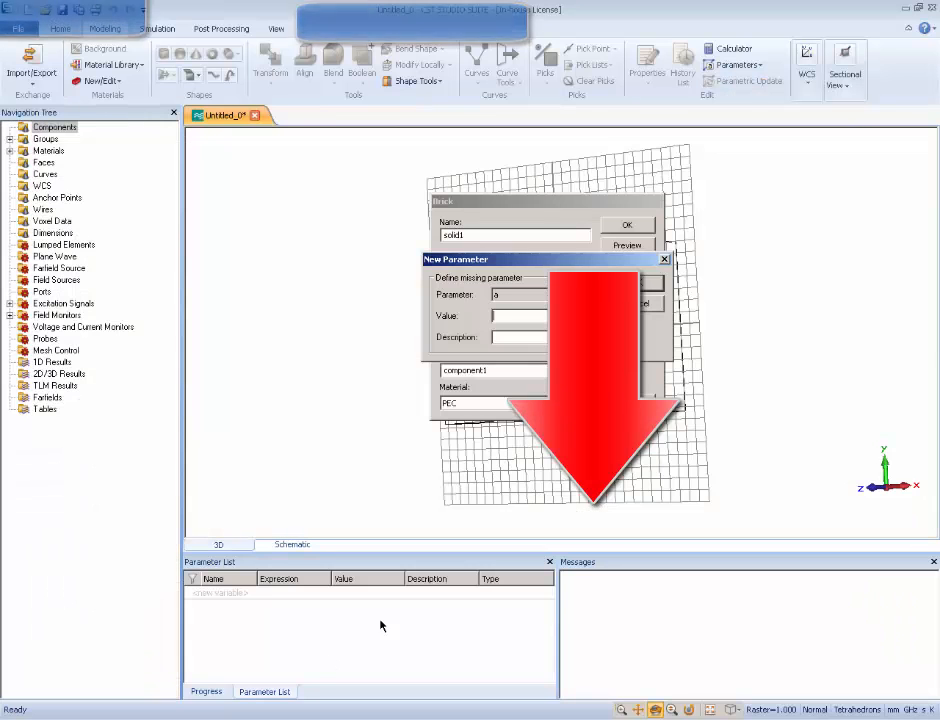
- Define the missing parameters a as 22.86 and b as 10.16
type("22.86")
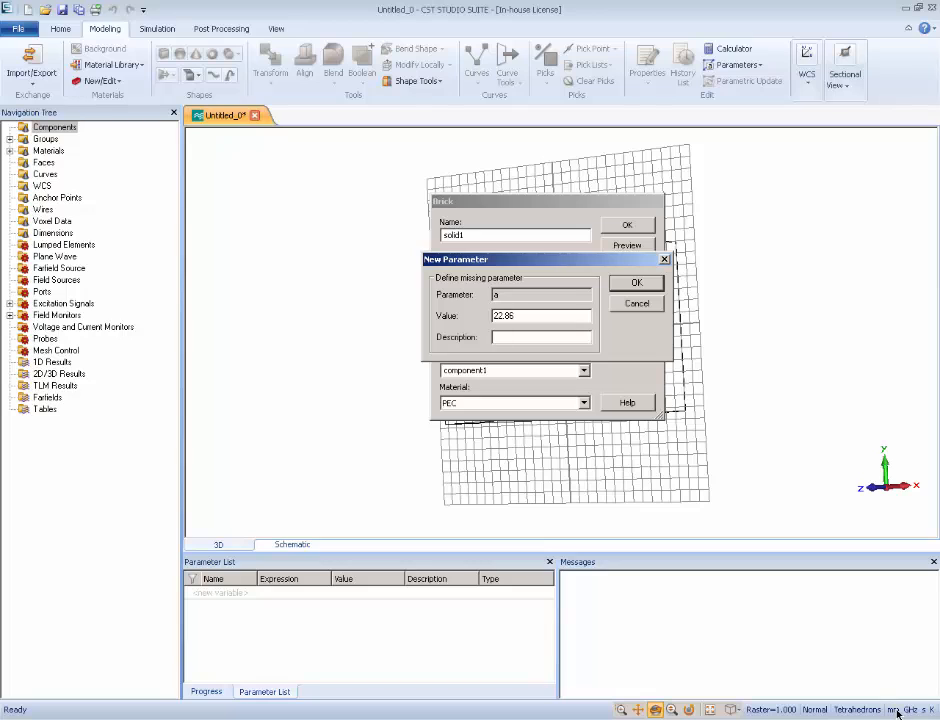
left_click(636, 282)
type("1")
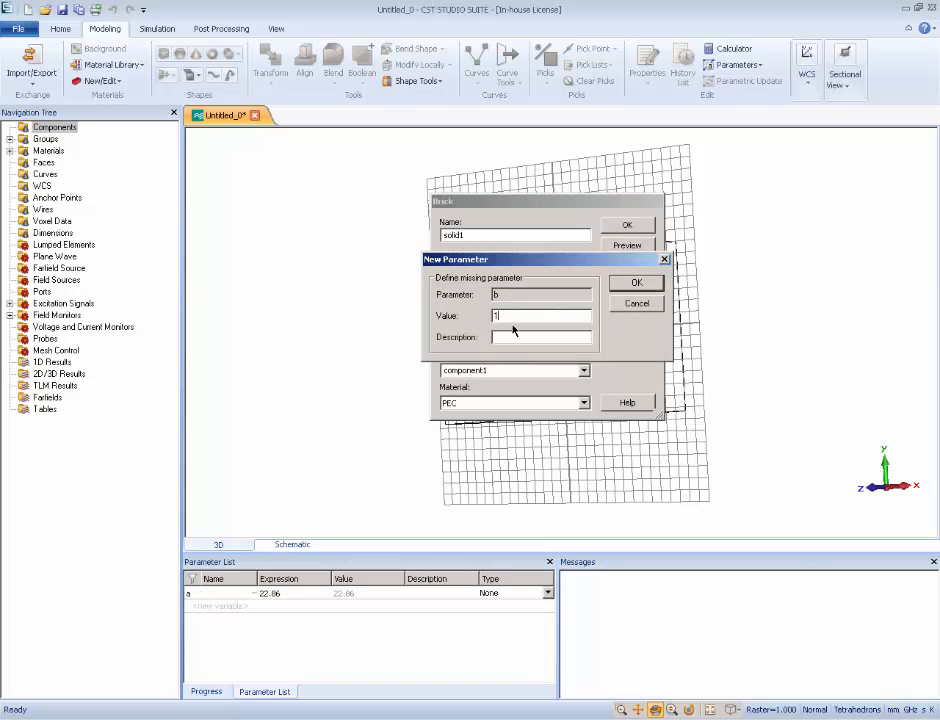
type("0.16")
left_click(638, 282)
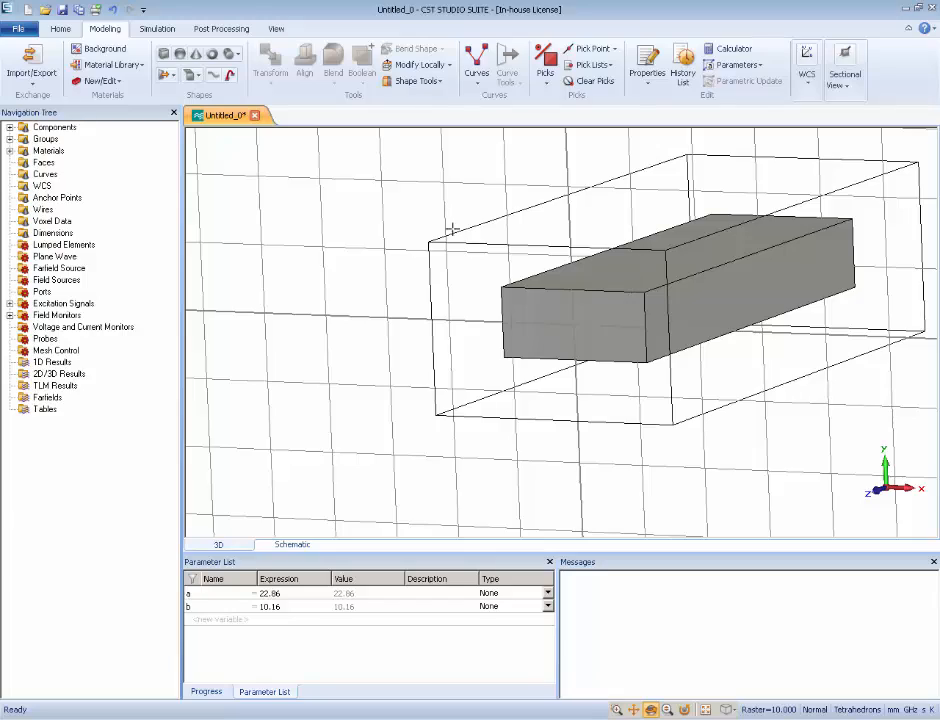
- Hide the working plane grid around the brick
mouse_move(454, 229)
left_mouse_down()
mouse_move(393, 276)
mouse_move(692, 329)
mouse_move(640, 300)
left_mouse_up()
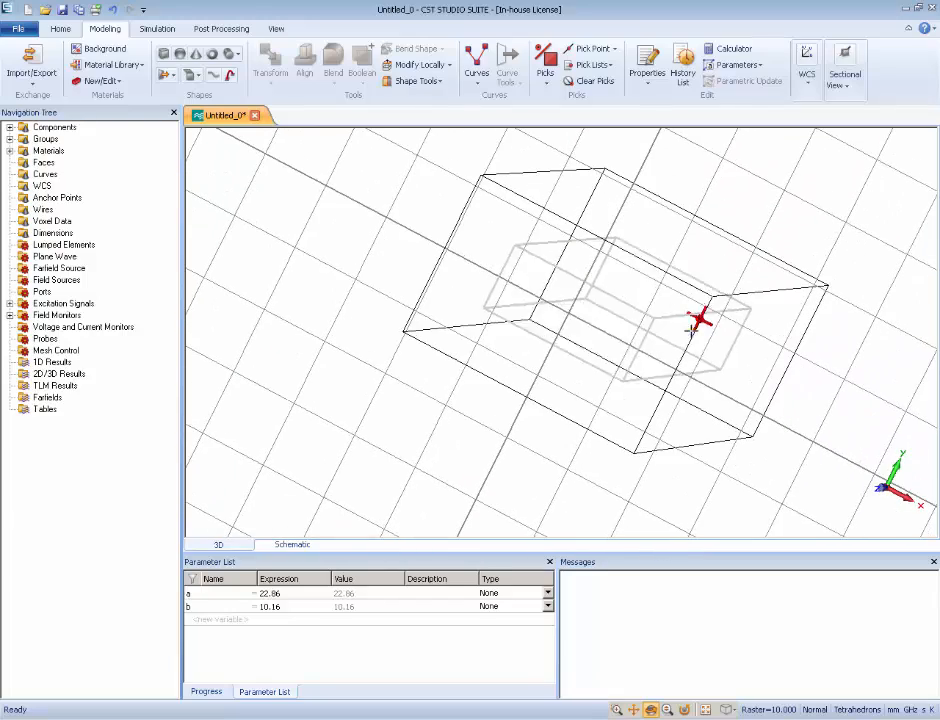
left_click(276, 28)
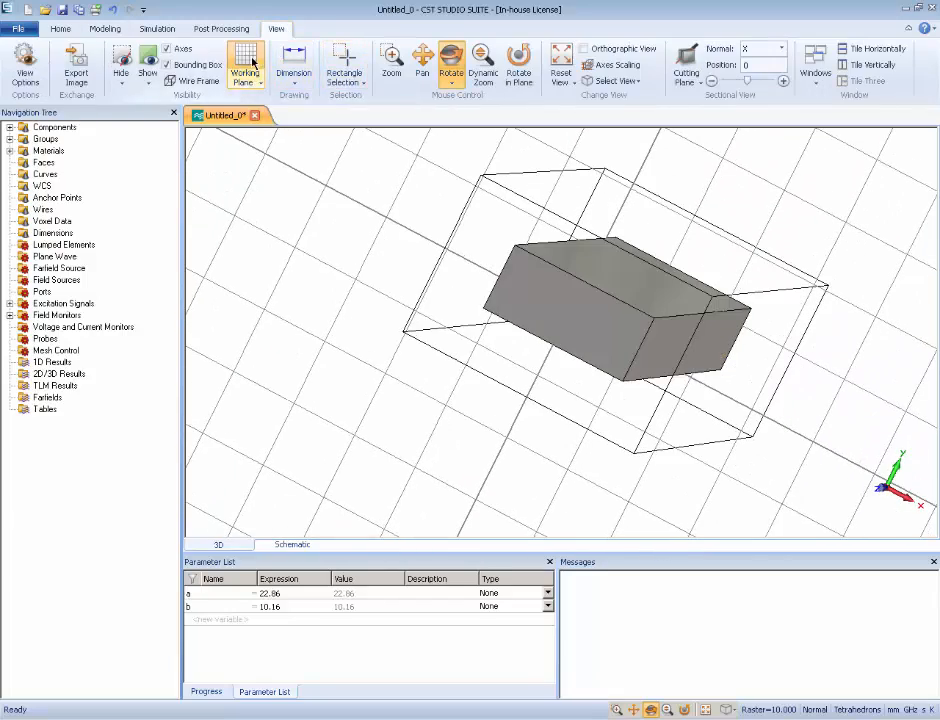
left_click(245, 65)
mouse_move(593, 311)
left_mouse_down()
mouse_move(560, 348)
mouse_move(655, 325)
mouse_move(606, 336)
mouse_move(621, 325)
mouse_move(561, 331)
mouse_move(587, 336)
mouse_move(579, 321)
left_mouse_up()
scroll(852, 334, "down", 4)
scroll(864, 330, "up", 3)
scroll(864, 330, "up", 2)
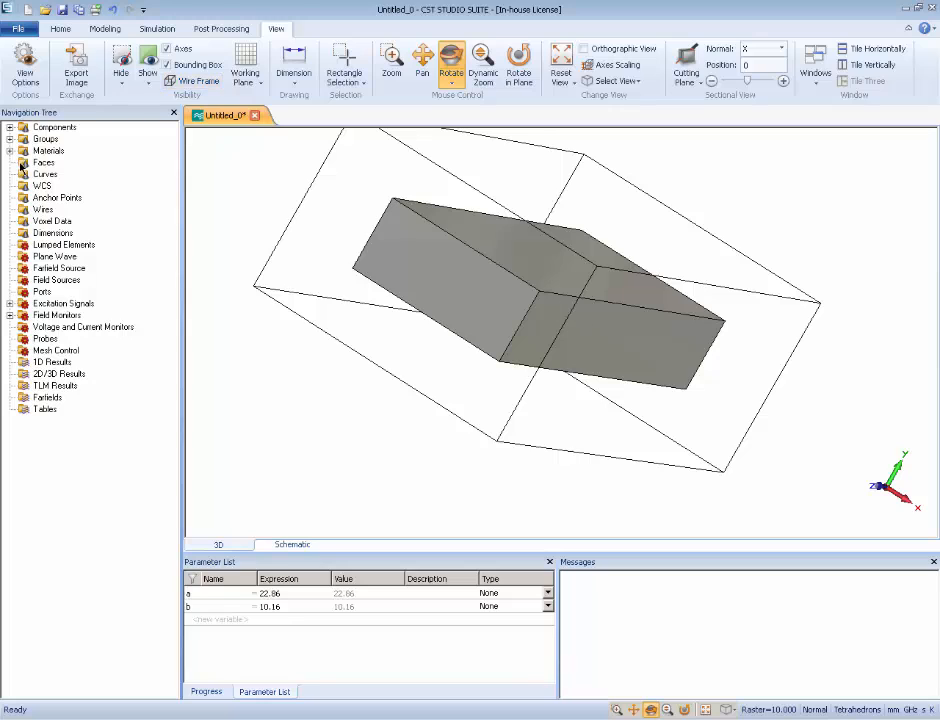
- Expand component1 among the components and select solid1
left_click(9, 127)
left_click(23, 139)
left_click(77, 150)
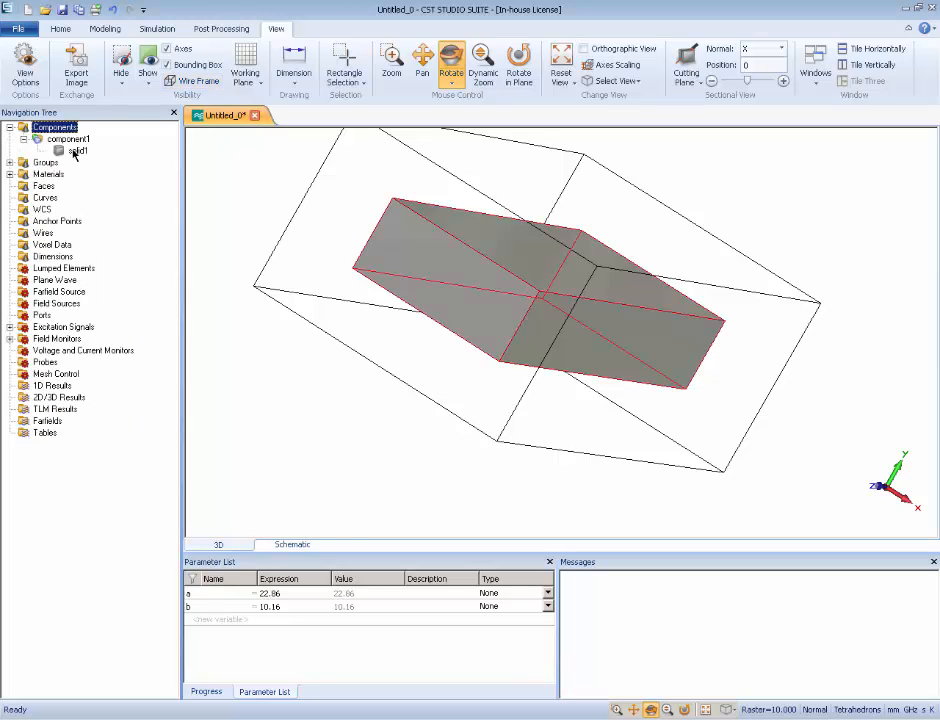
left_click(215, 236)
left_click(87, 152)
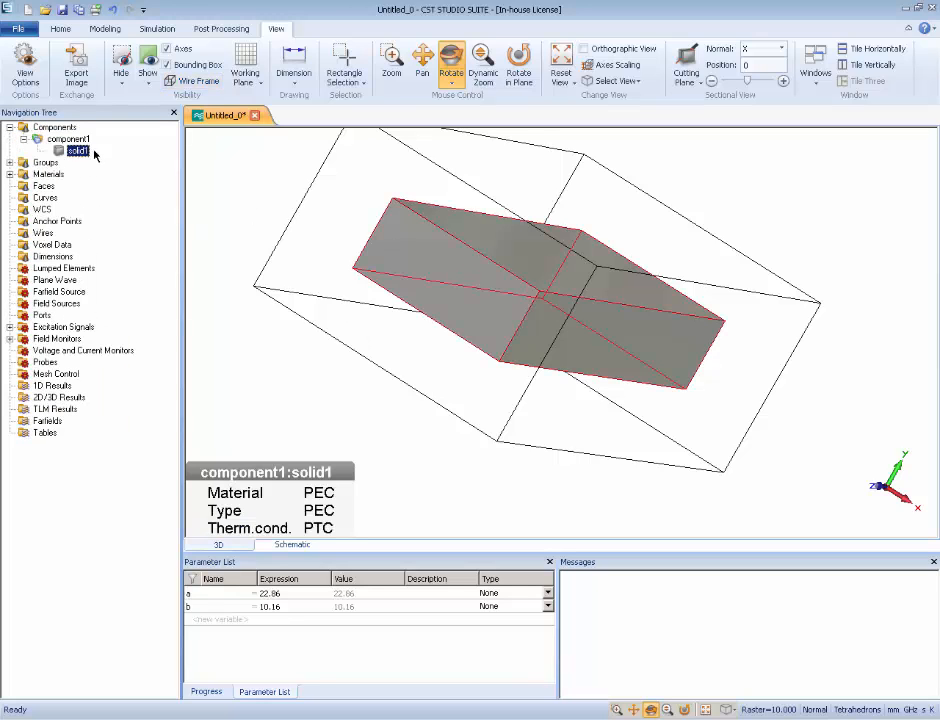
left_click(375, 321)
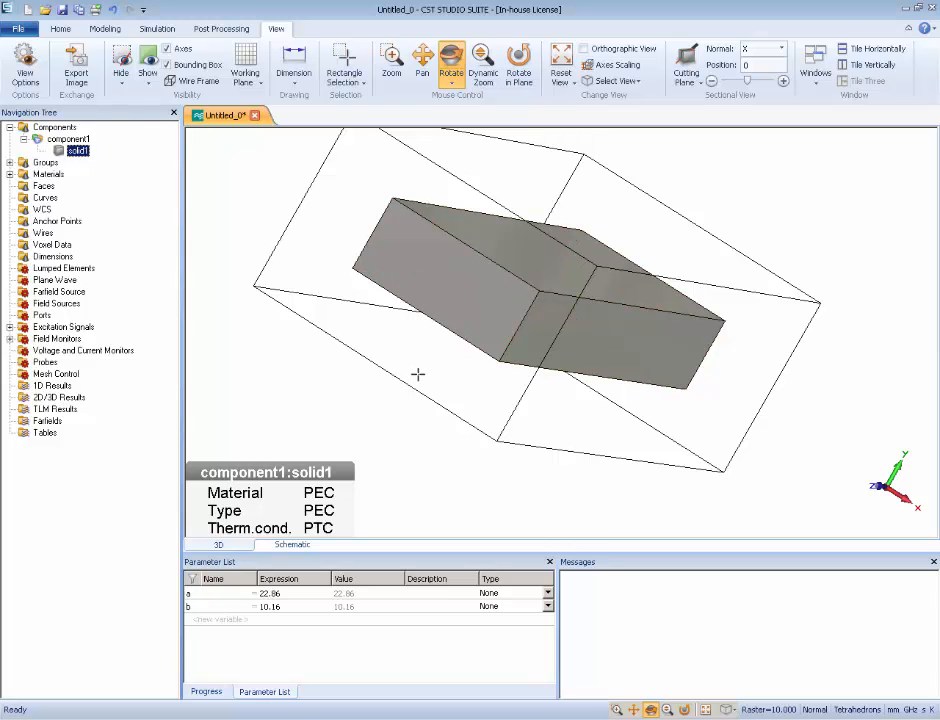
- Pick the two opposite end faces of the brick that are normal to the Z axis
key("f")
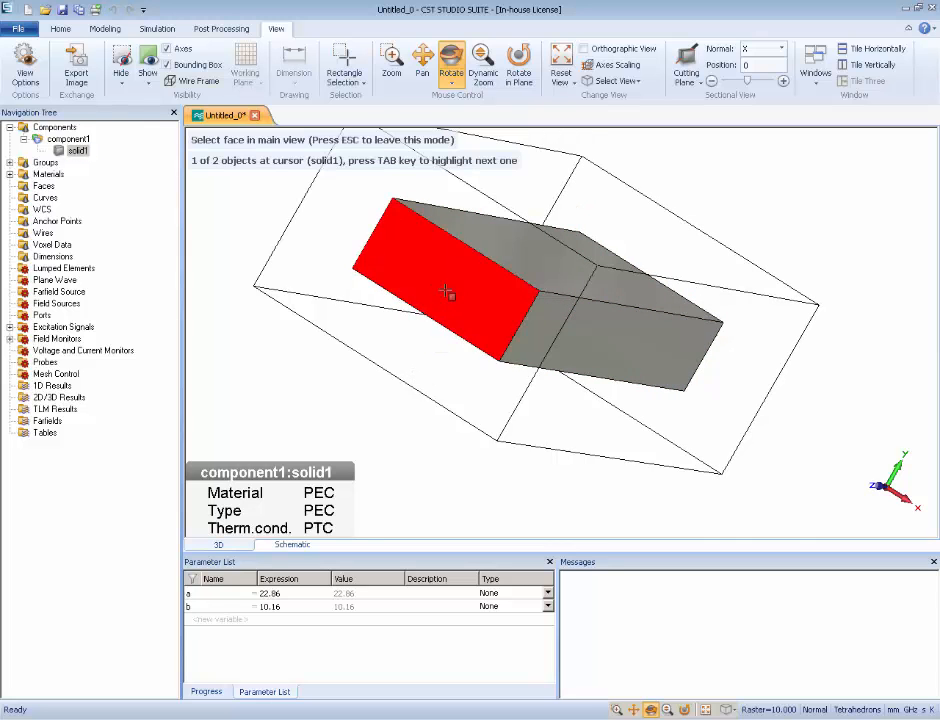
double_click(447, 292)
left_click_drag(545, 240, 479, 191)
double_click(853, 323)
- Shell the brick outward with a 0.1 mm thickness, leaving the two picked end faces open
left_click(108, 29)
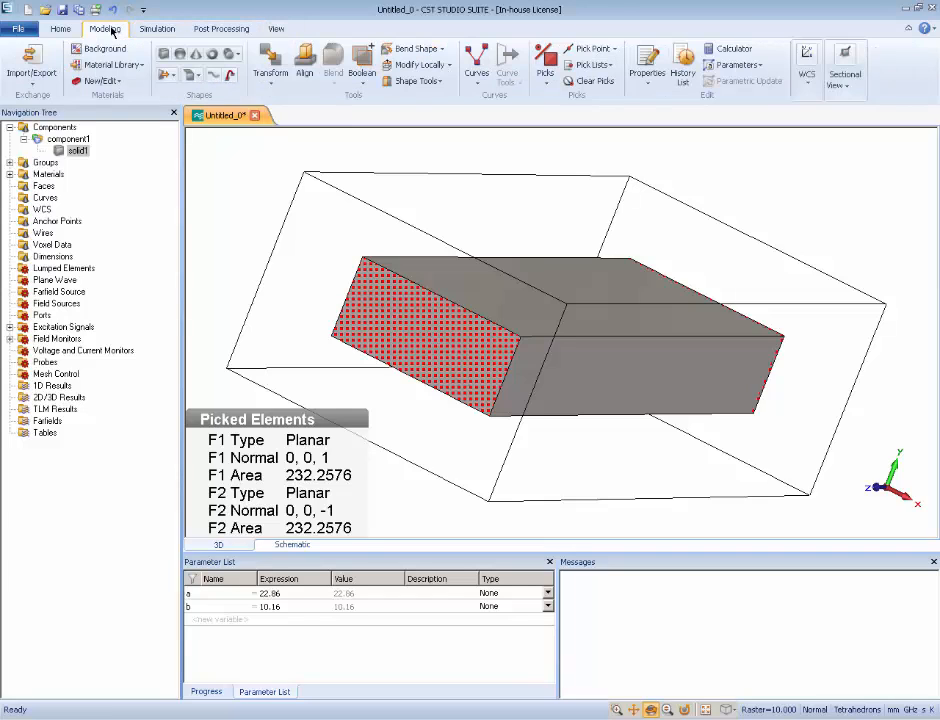
left_click(440, 82)
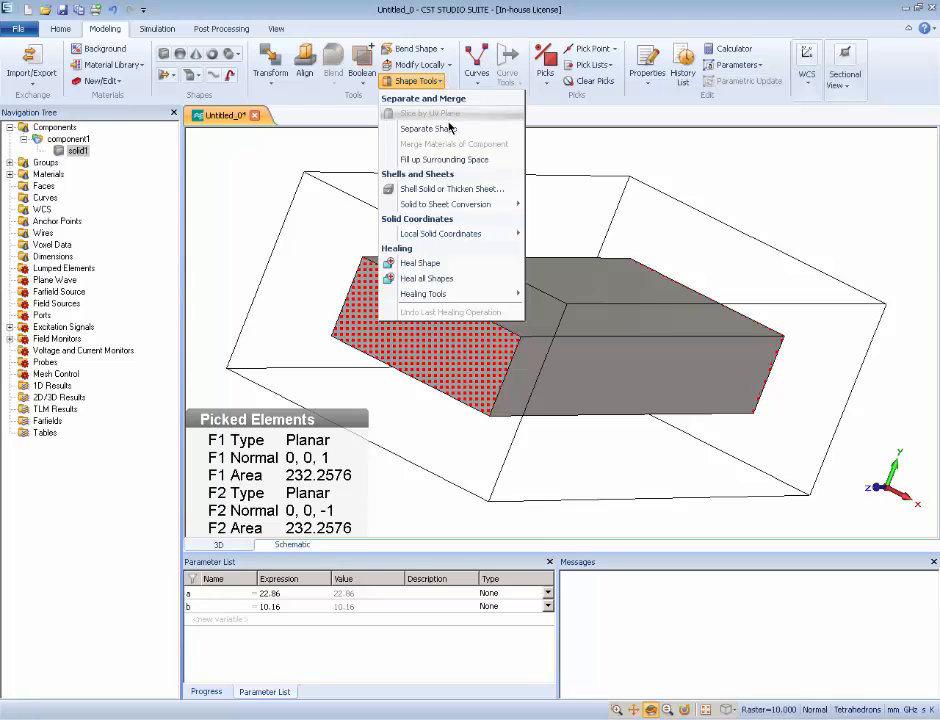
left_click(441, 190)
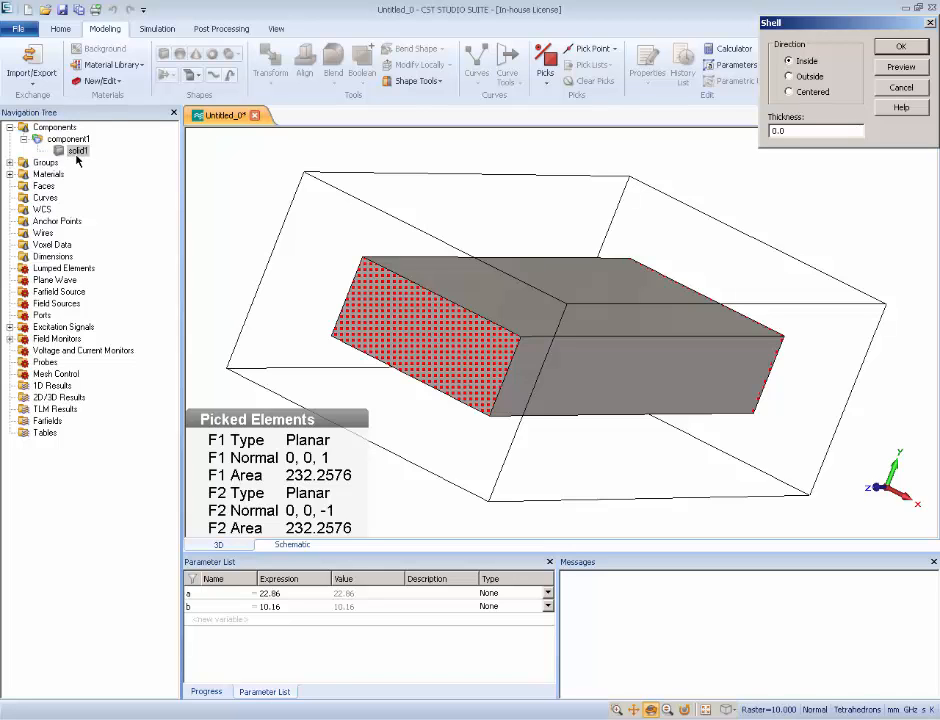
mouse_move(667, 387)
left_mouse_down()
mouse_move(386, 370)
mouse_move(623, 374)
left_mouse_up()
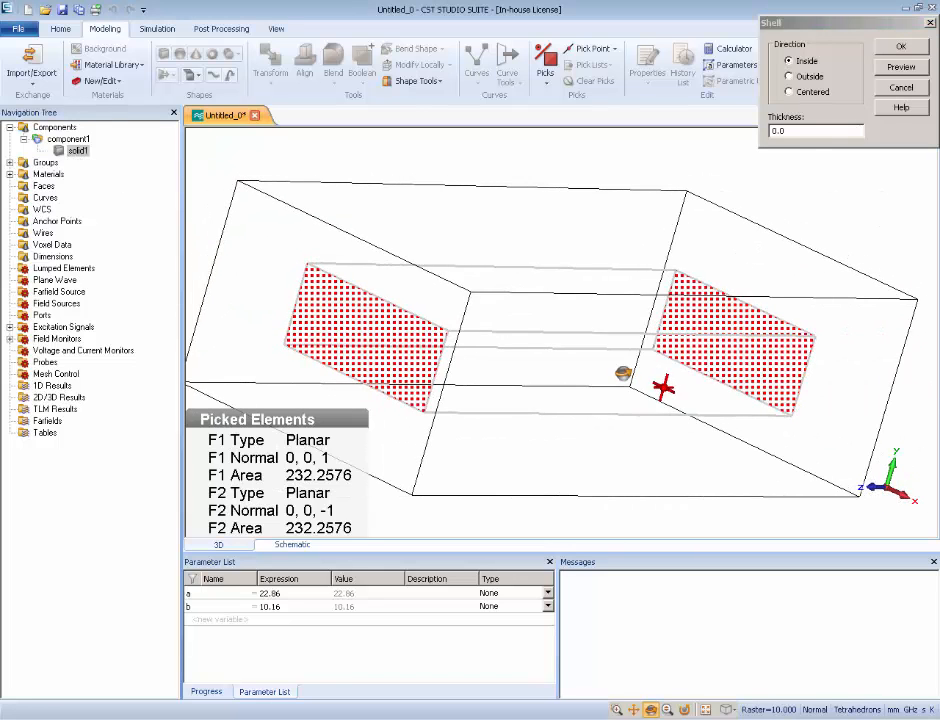
left_click_drag(866, 29, 562, 165)
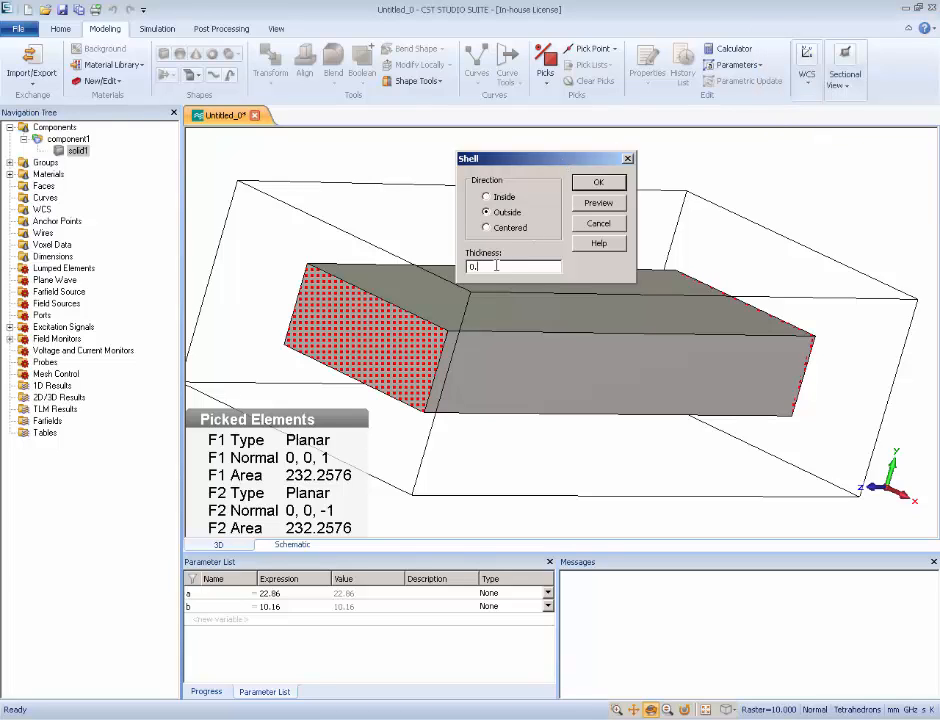
type("1")
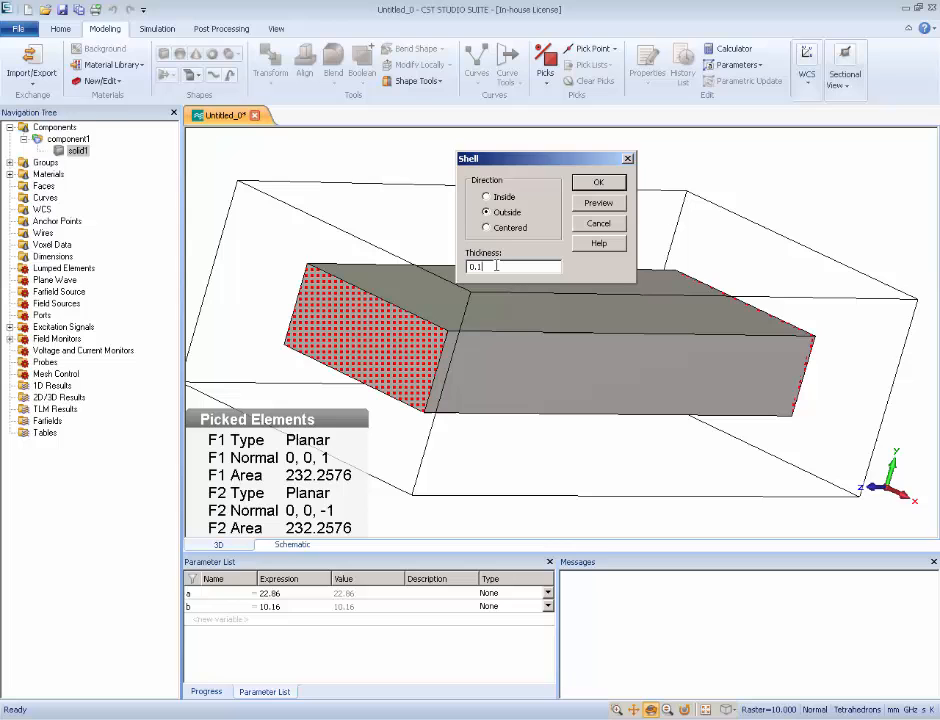
left_click(598, 203)
left_click(598, 182)
- Pick the thin rim face of the shelled waveguide's wall at its positive-Z open end
left_click_drag(610, 330, 500, 410)
scroll(443, 434, "up", 10)
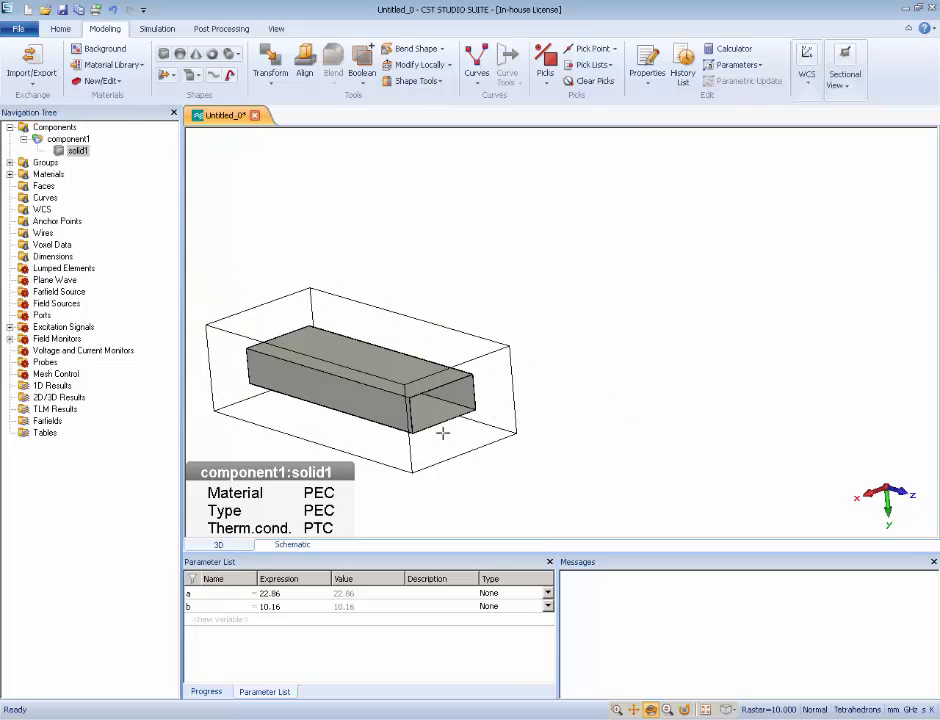
scroll(405, 433, "up", 5)
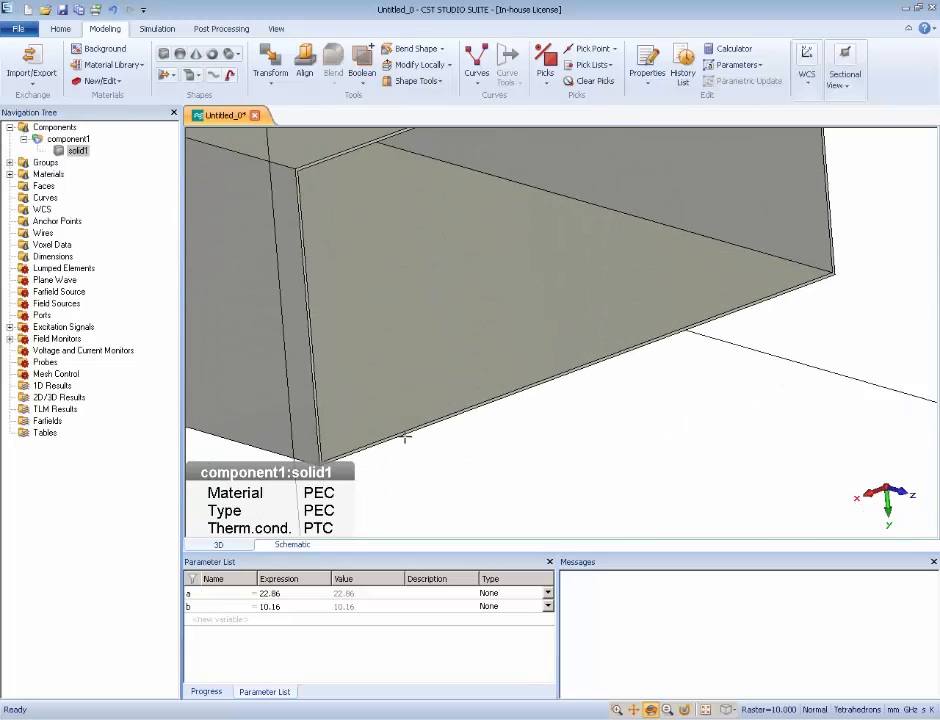
key("f")
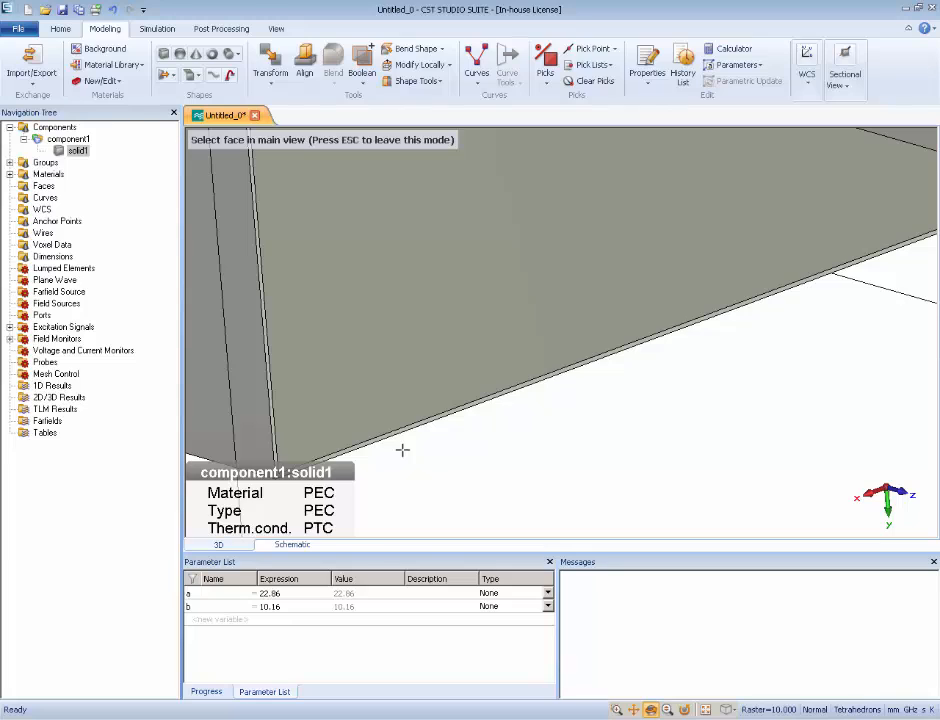
double_click(397, 436)
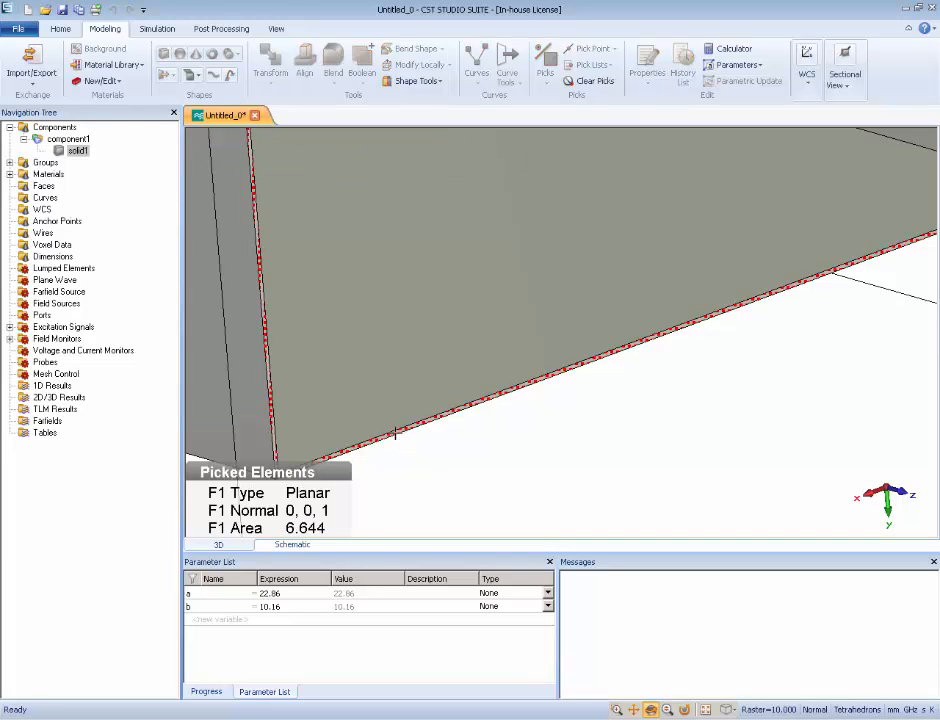
left_click(546, 70)
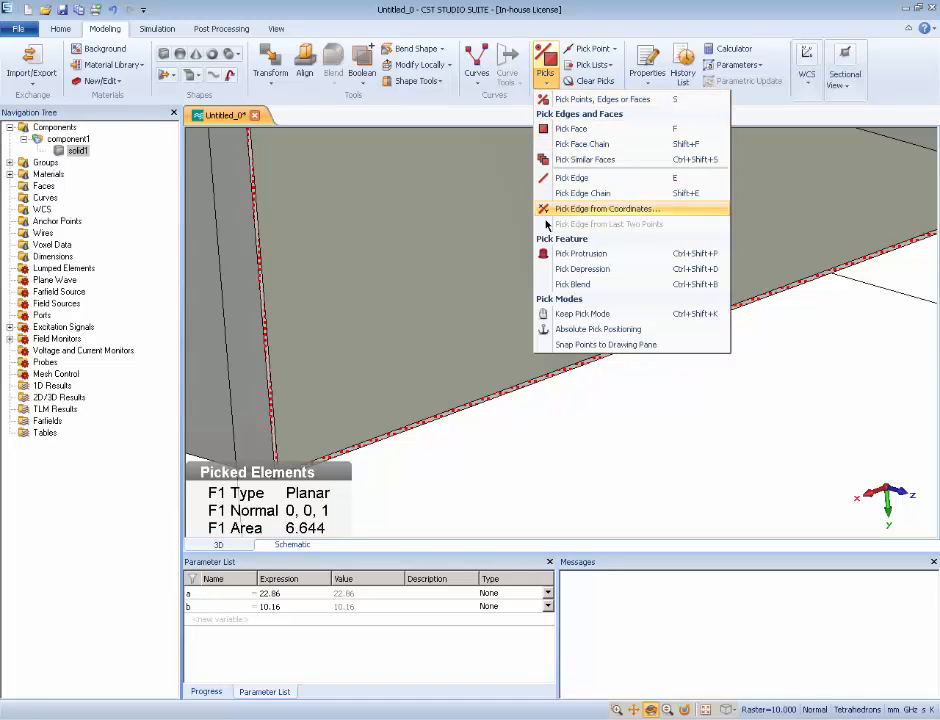
left_click(722, 438)
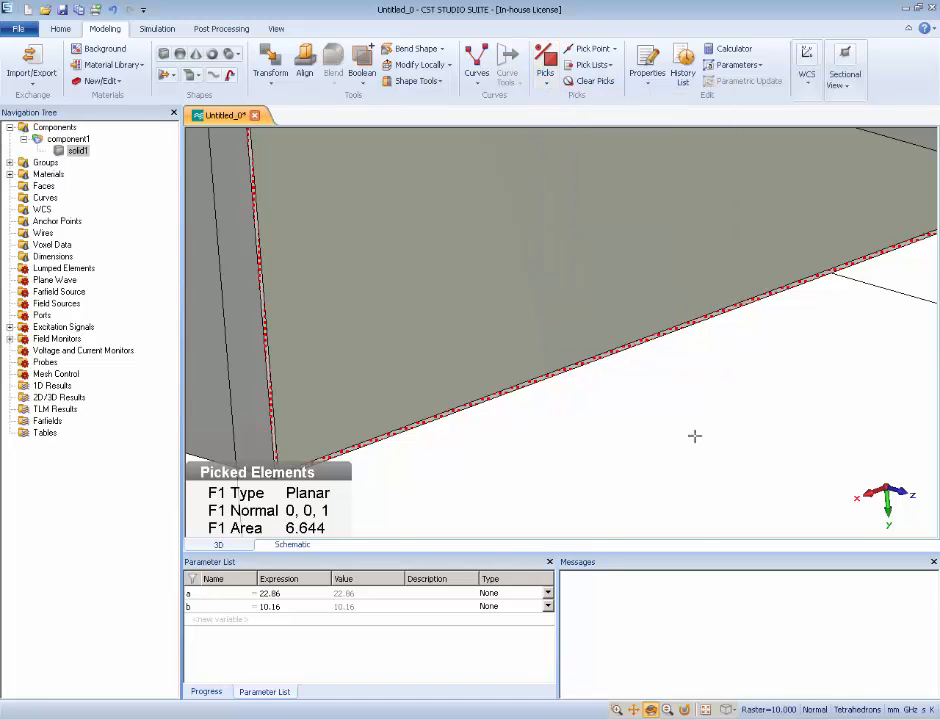
- Create waveguide port 1 from the picked rim face with positive orientation and one mode
scroll(682, 433, "down", 5)
left_click_drag(680, 432, 731, 425)
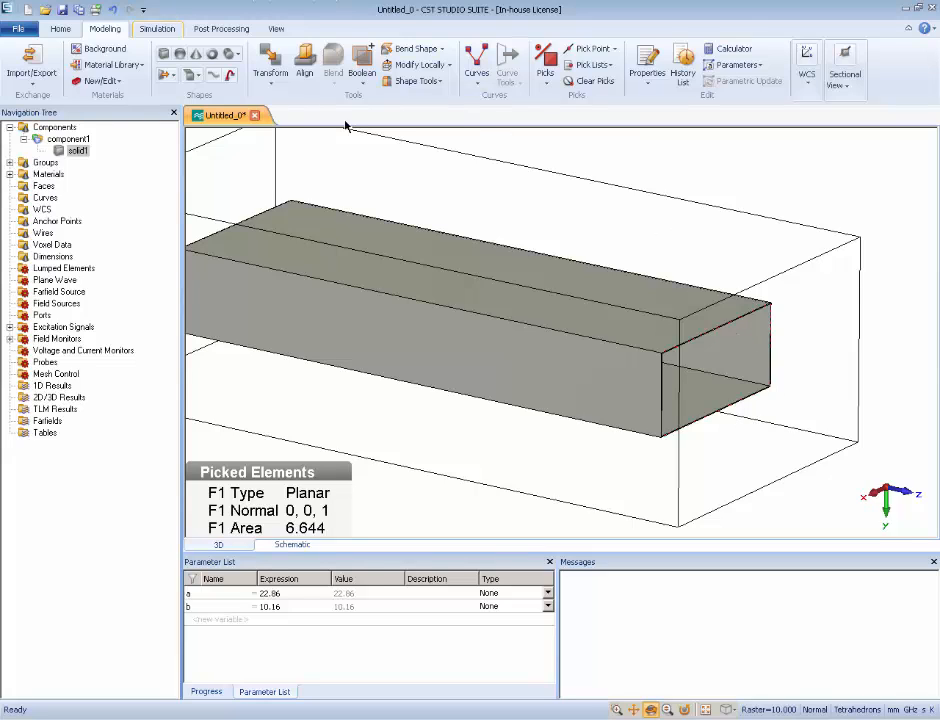
left_click(160, 32)
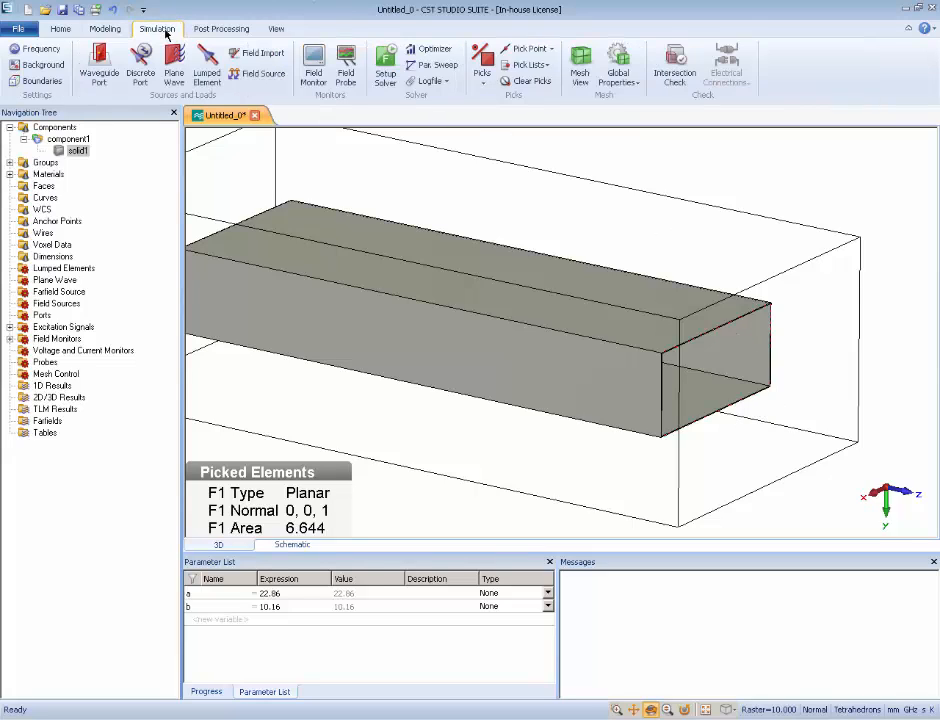
left_click(115, 68)
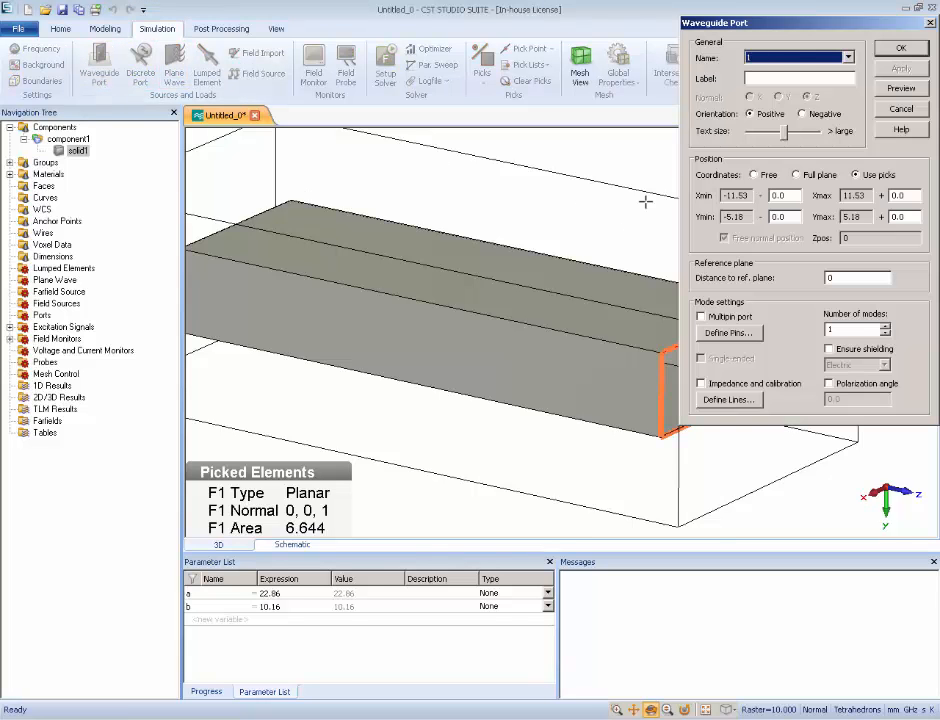
left_click(881, 47)
- Inspect the waveguide port on the open end of the guide from several angles
mouse_move(572, 348)
left_mouse_down()
mouse_move(485, 329)
mouse_move(556, 359)
left_mouse_up()
left_click_drag(512, 399, 505, 275)
left_click_drag(485, 336, 686, 504)
scroll(532, 433, "down", 3)
scroll(686, 504, "up", 3)
scroll(619, 511, "down", 2)
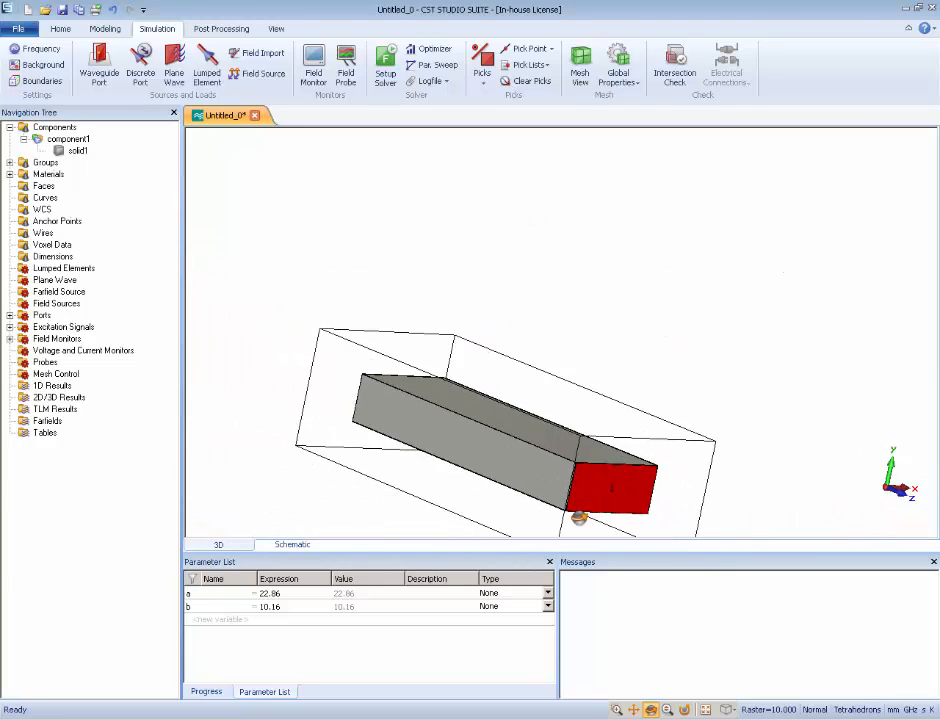
left_click_drag(577, 514, 508, 441)
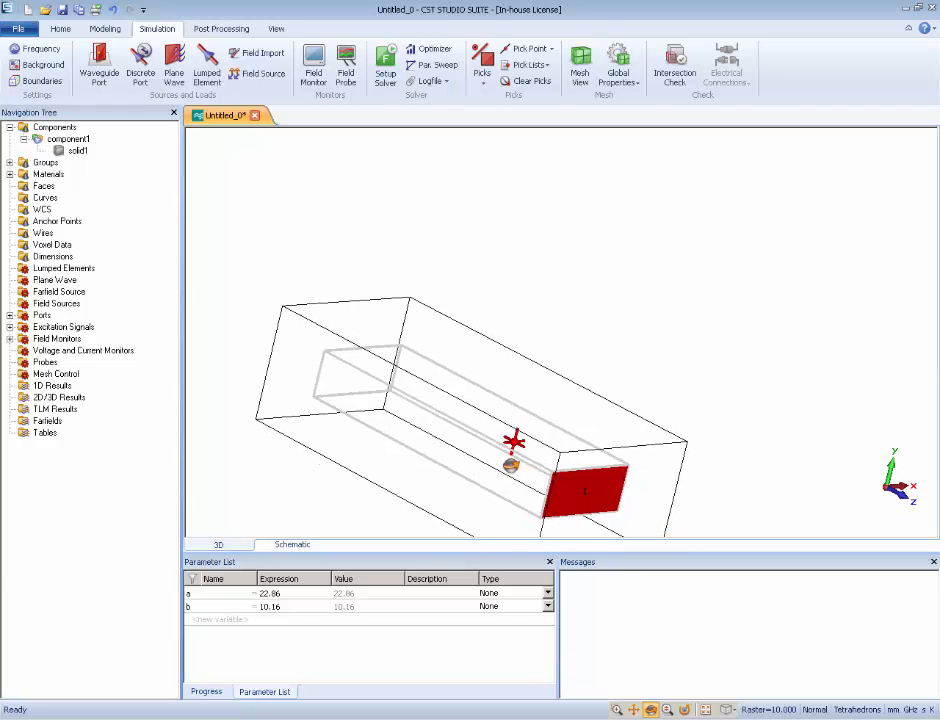
- In the boundary conditions, set the YZ symmetry plane to magnetic (Ht = 0)
left_click(42, 80)
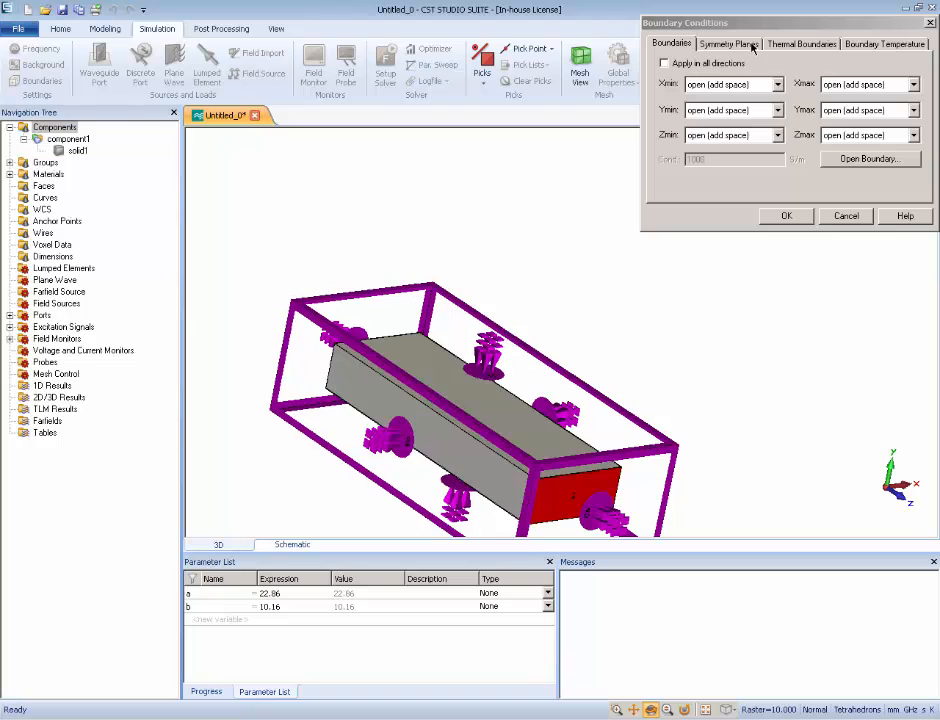
left_click(728, 43)
left_click_drag(625, 367, 660, 292)
scroll(655, 506, "up", 5)
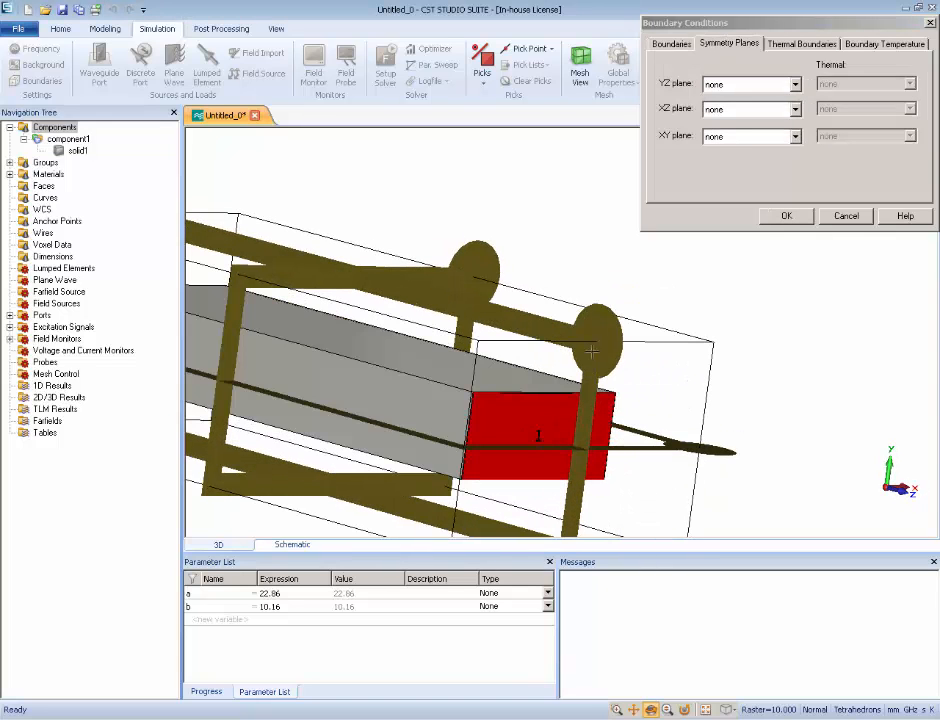
left_click(593, 342)
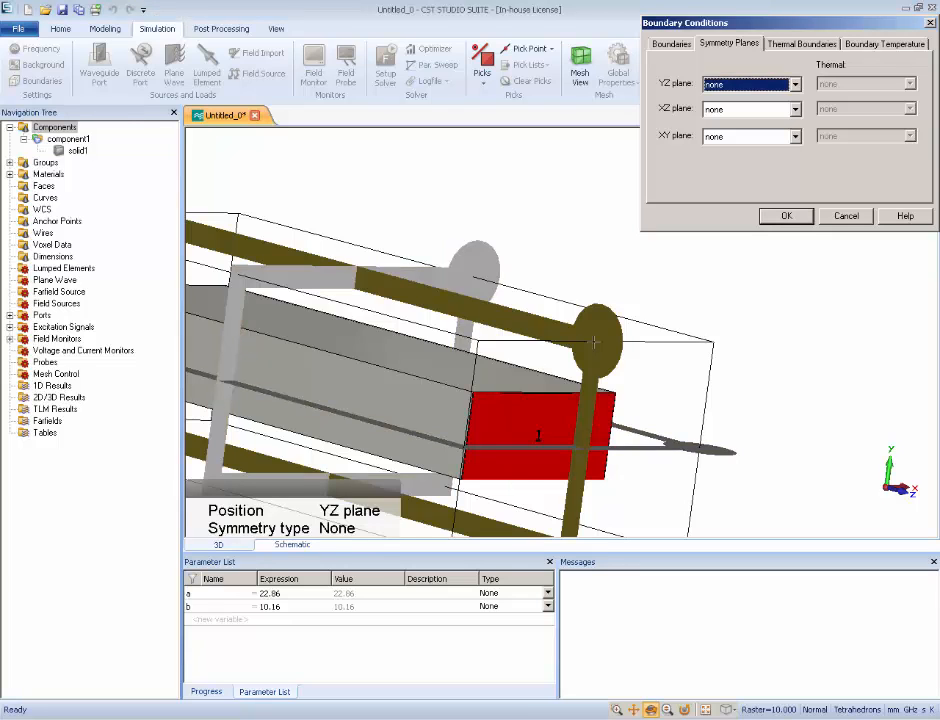
left_click_drag(470, 360, 360, 330)
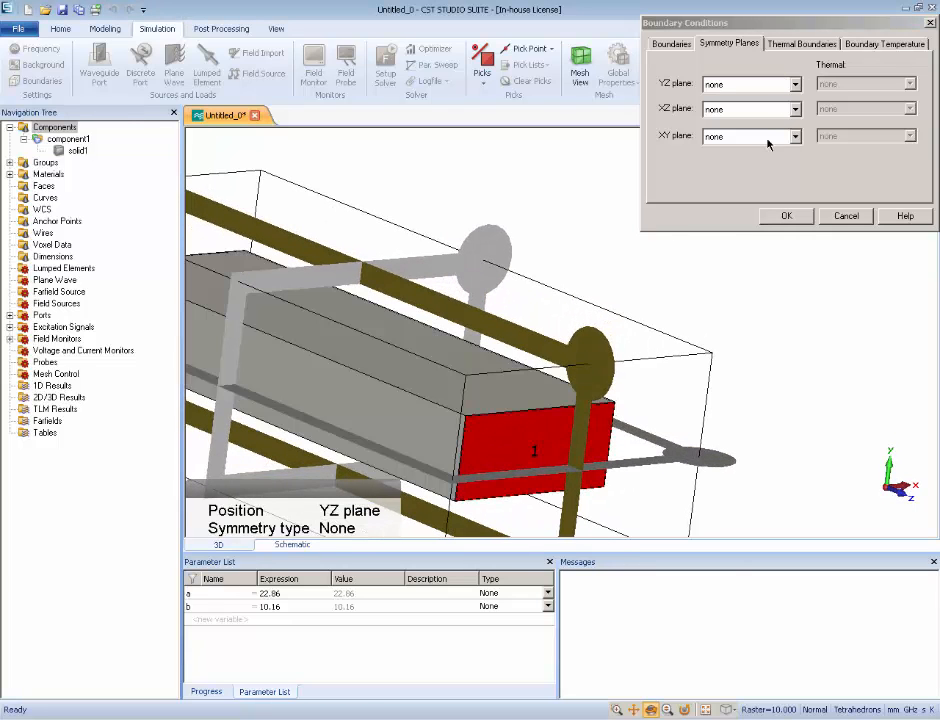
left_click(828, 88)
left_click(794, 84)
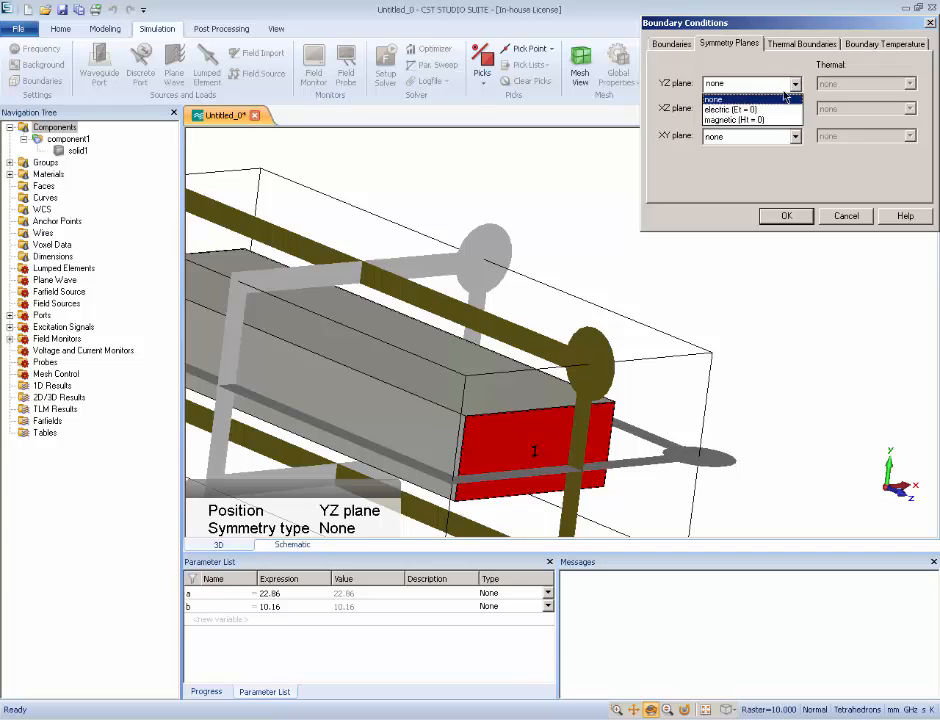
left_click(771, 120)
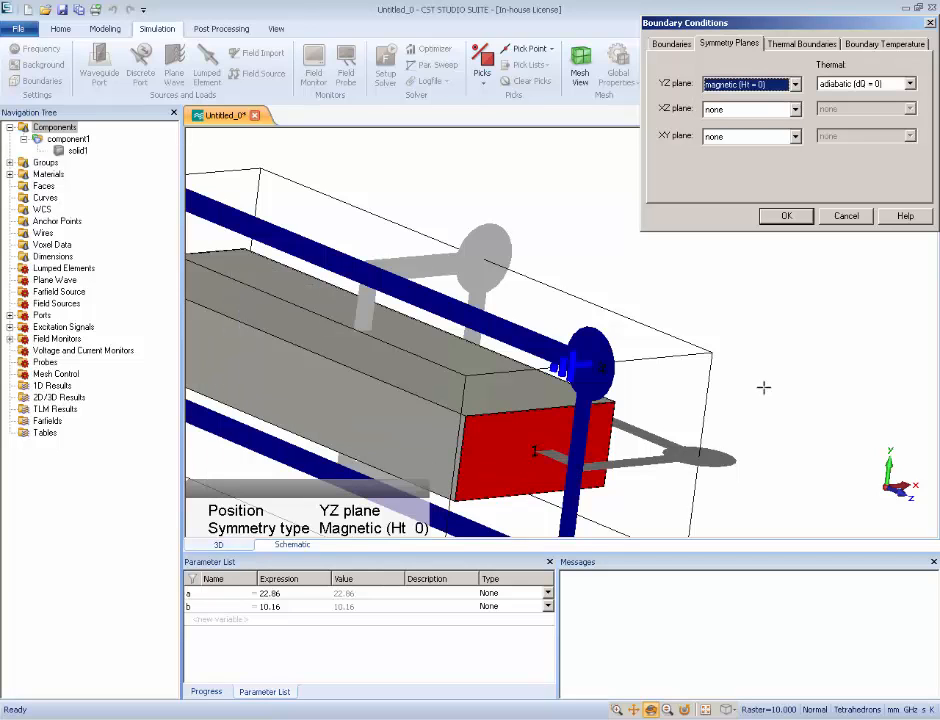
- Set the XZ symmetry plane to electric (Et = 0) and apply the boundary conditions
key("Tab")
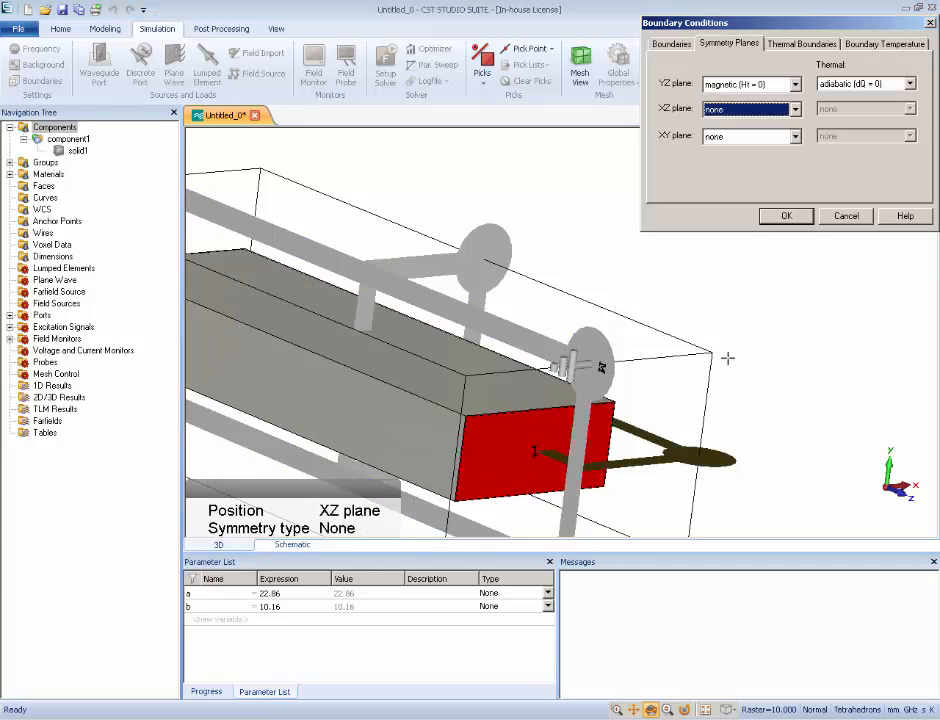
left_click(795, 108)
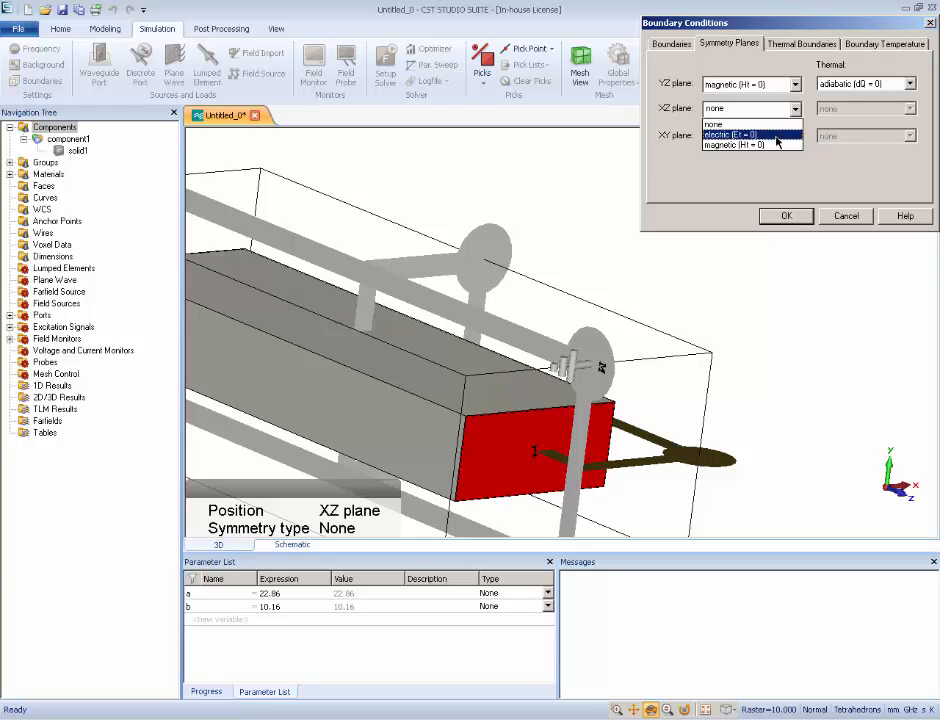
left_click(778, 141)
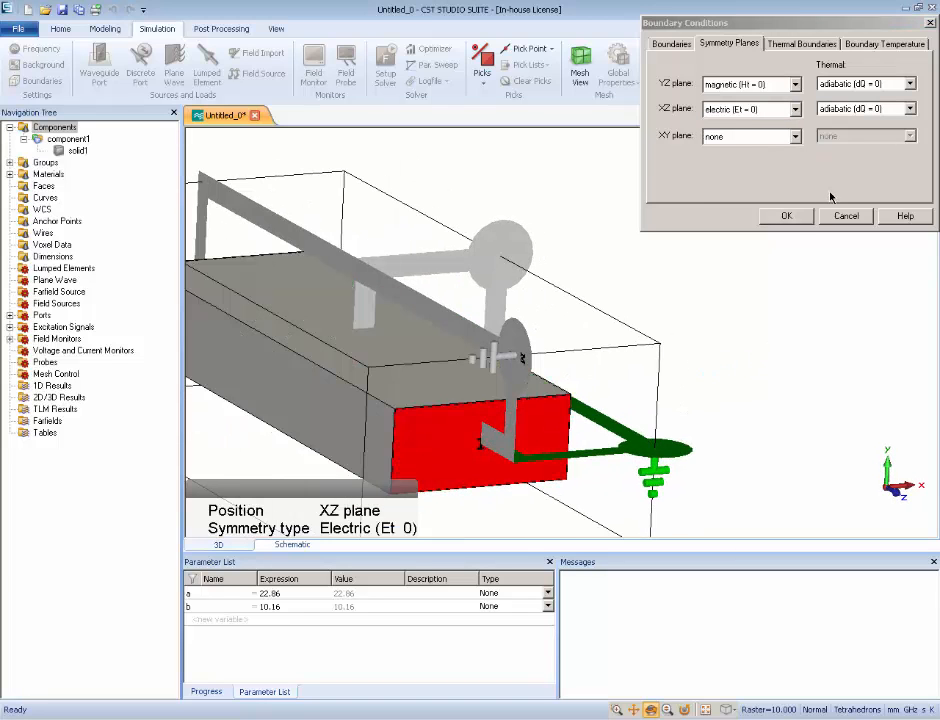
left_click(785, 217)
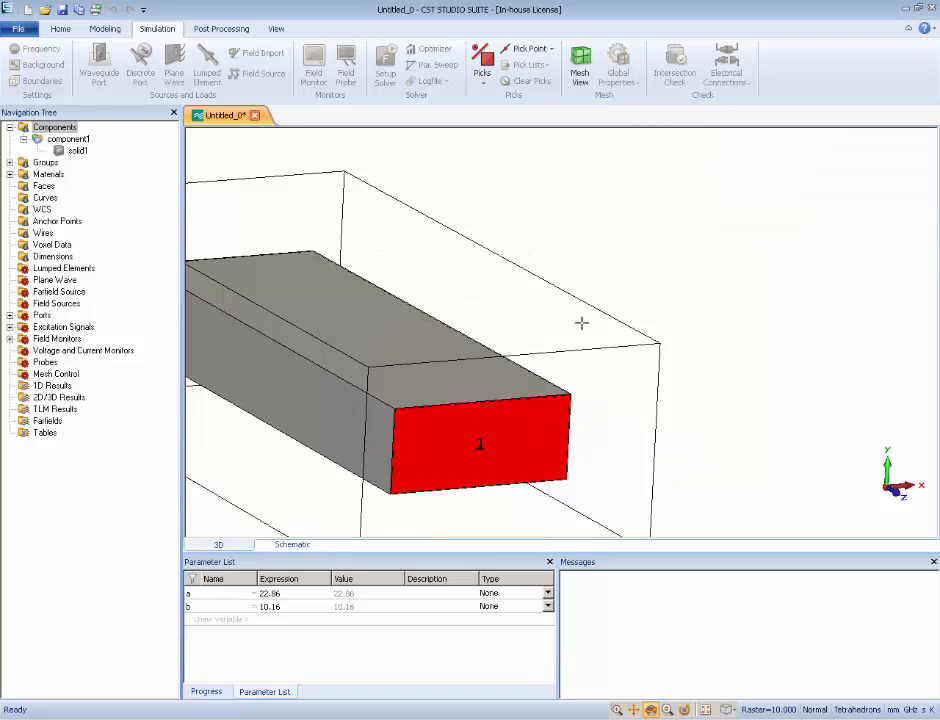
- Check the defined field monitors and run the frequency domain solver with a tetrahedral mesh for all ports and modes
left_click_drag(511, 337, 393, 298)
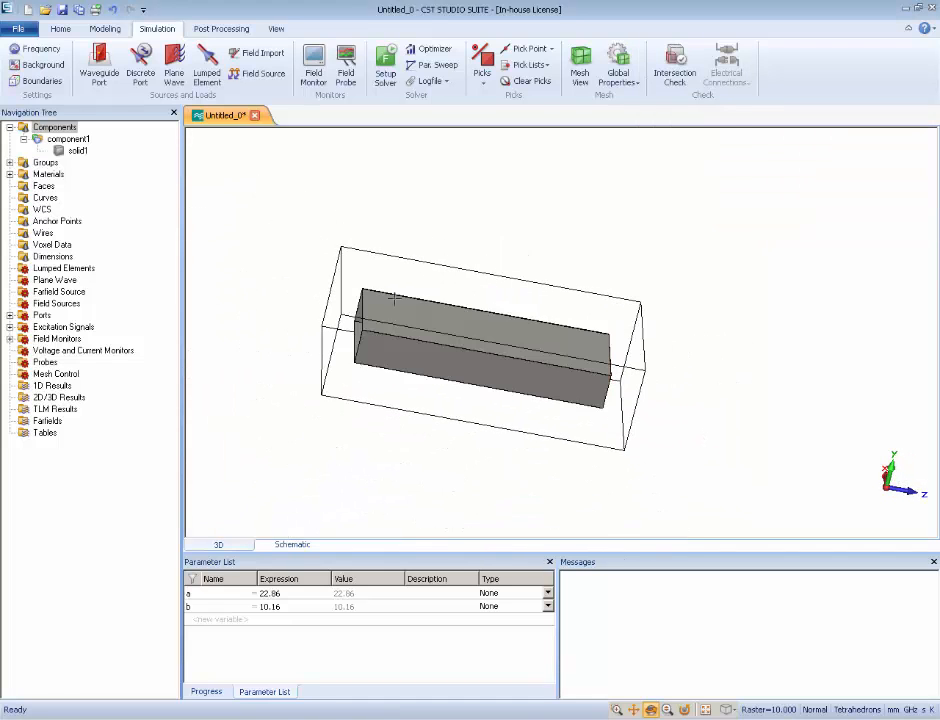
left_click(9, 339)
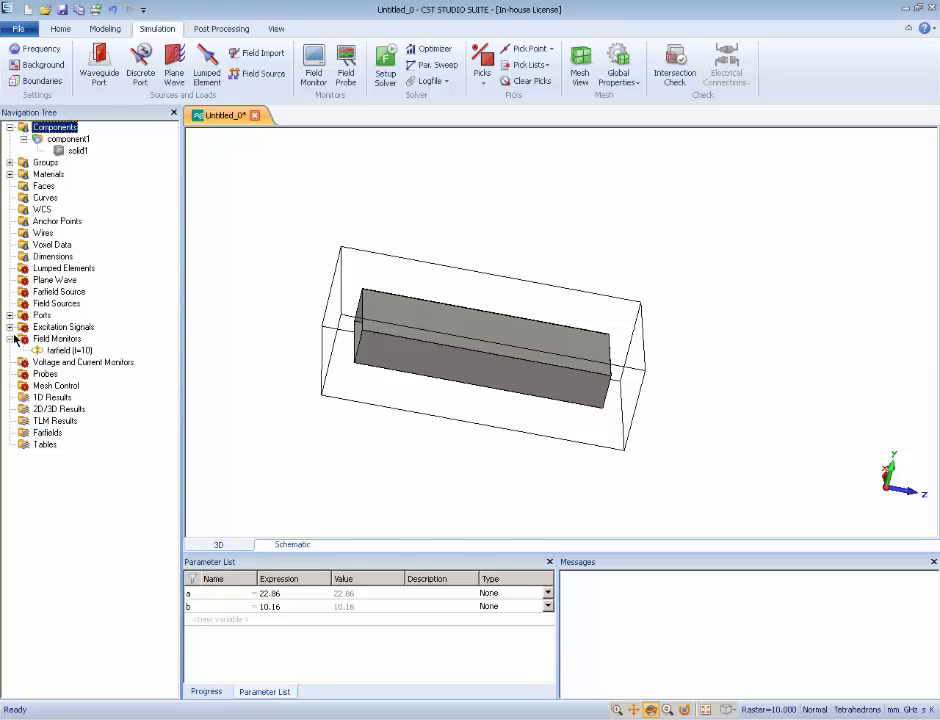
left_click(7, 339)
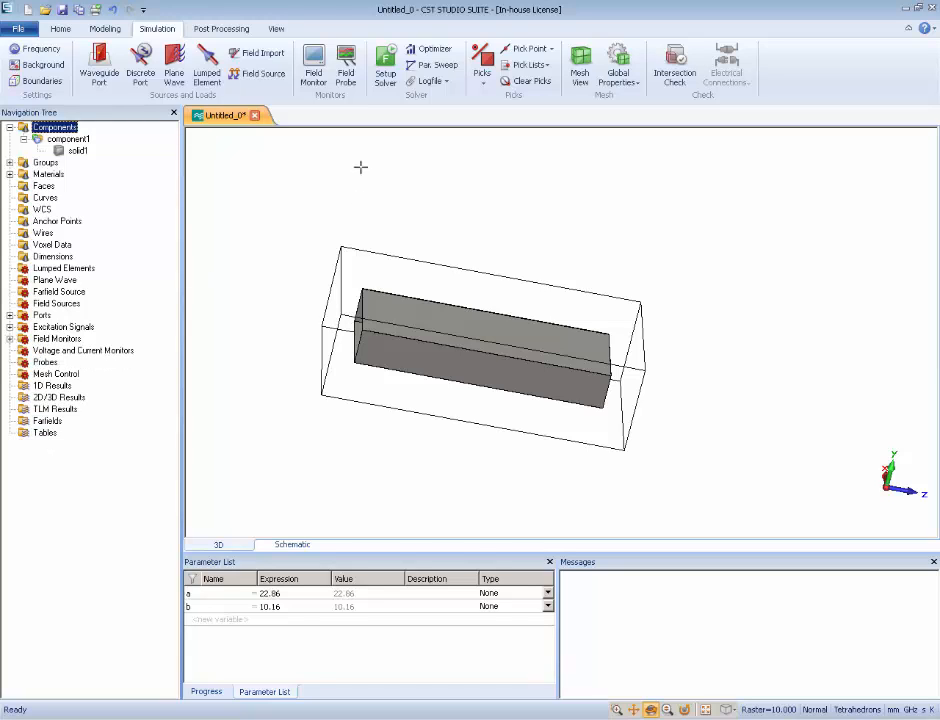
left_click(386, 68)
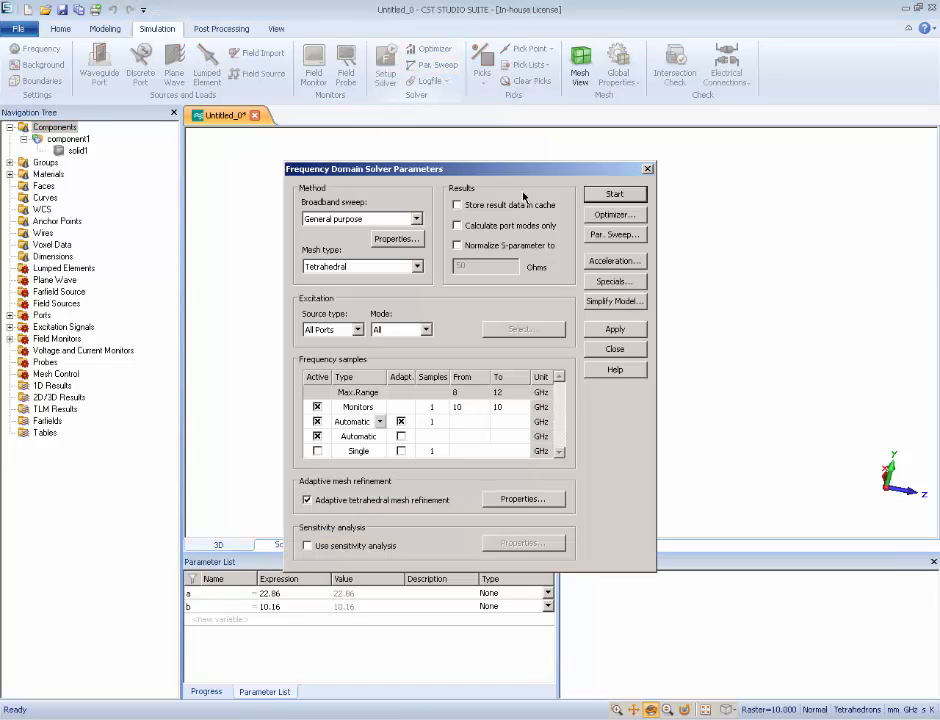
left_click(614, 193)
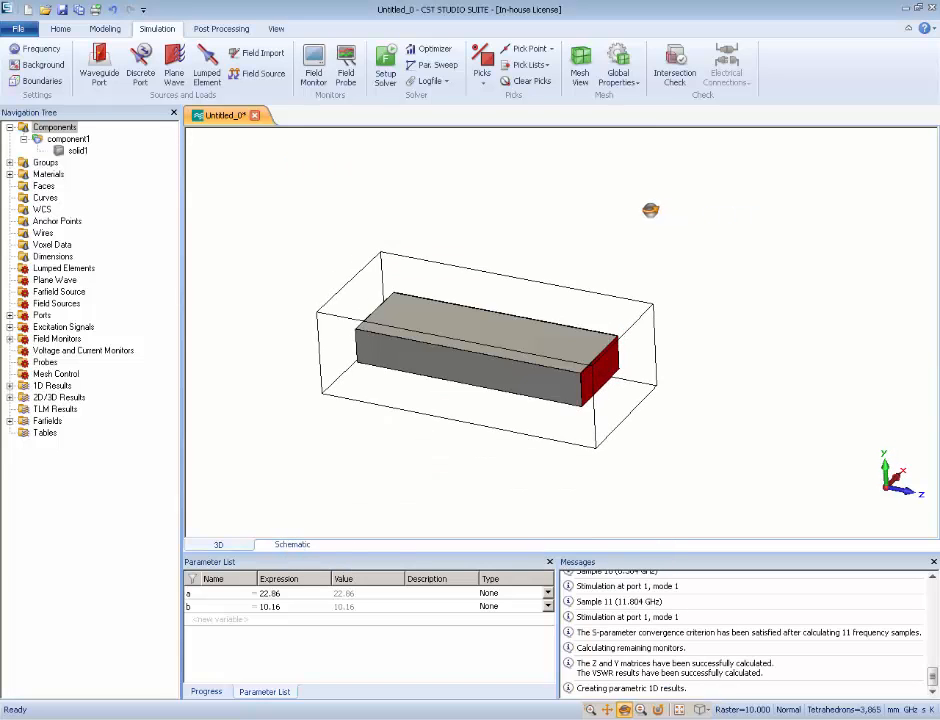
- Show the mesh view and examine the tetrahedral mesh along the waveguide walls, at the open end and across the symmetry planes
left_click(580, 68)
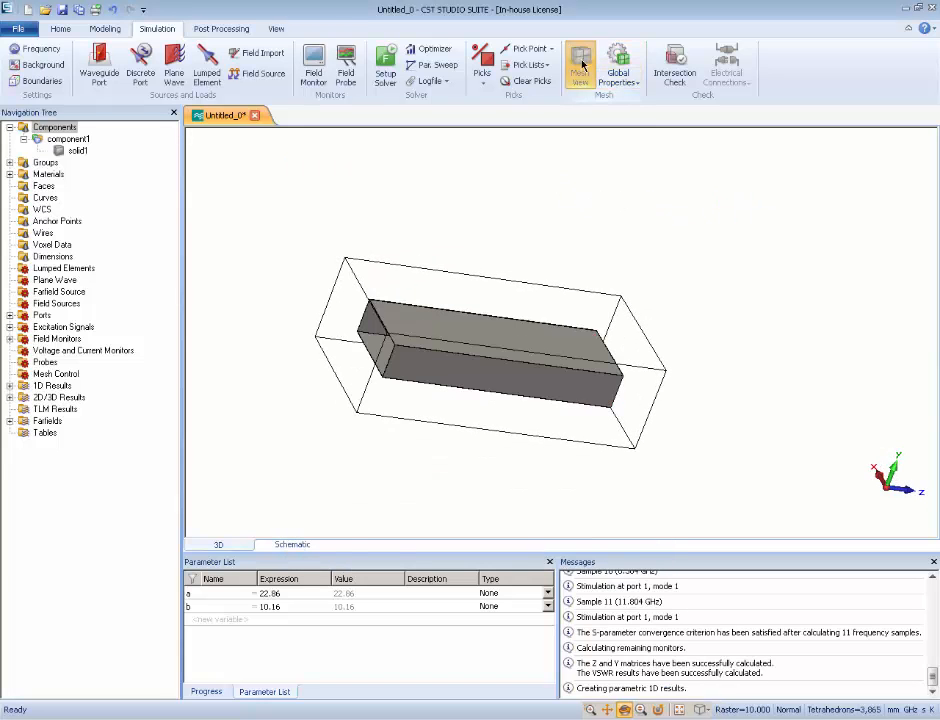
left_click_drag(451, 284, 482, 391)
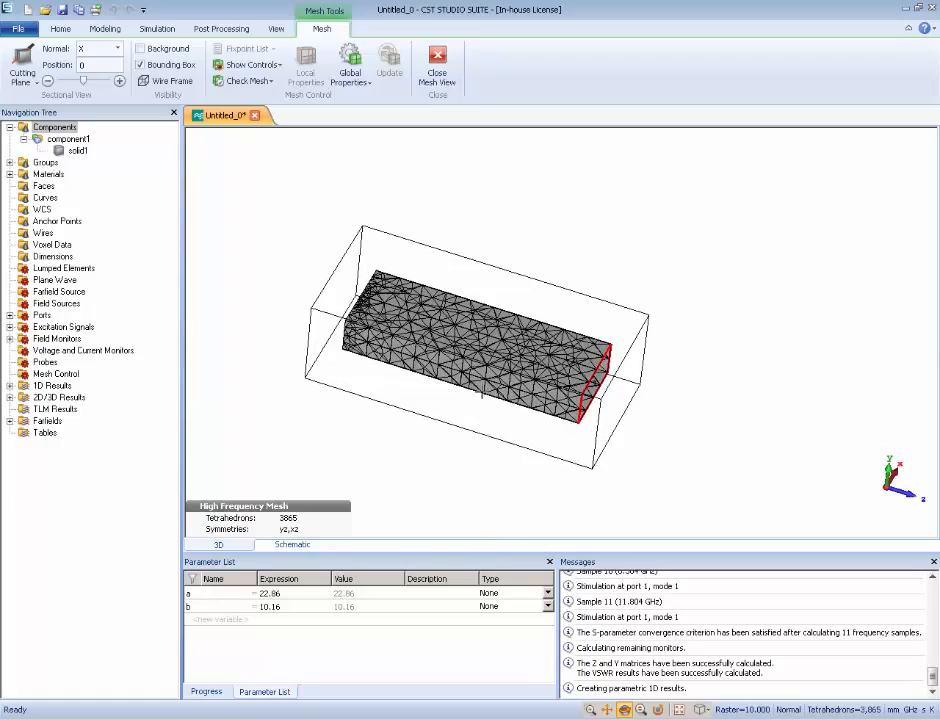
scroll(467, 384, "up", 5)
scroll(459, 287, "down", 5)
left_click_drag(450, 281, 368, 331)
scroll(330, 215, "up", 5)
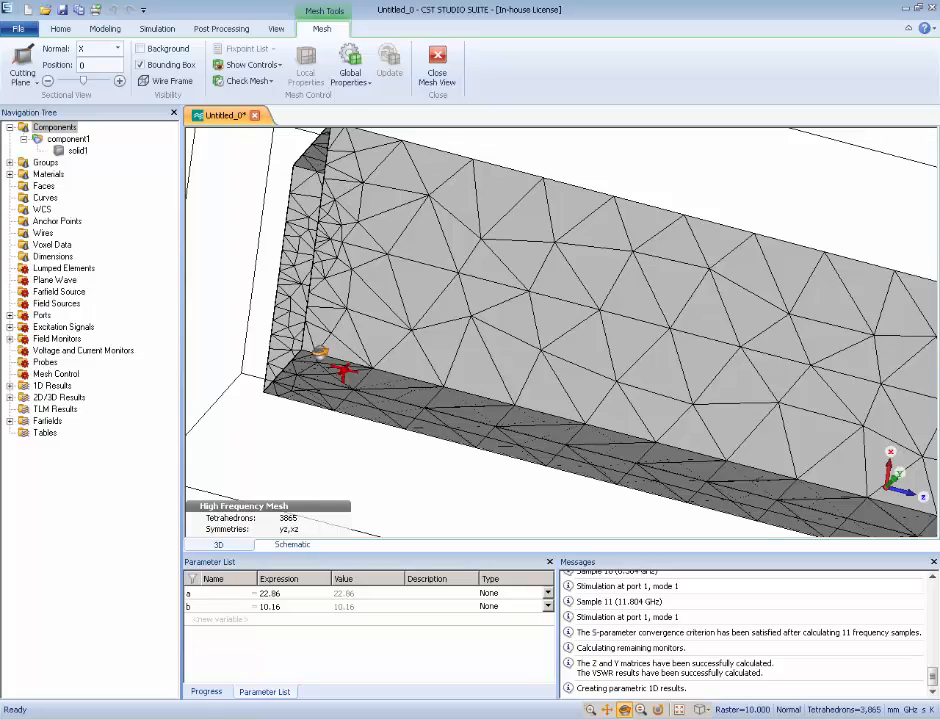
left_click_drag(315, 377, 388, 170)
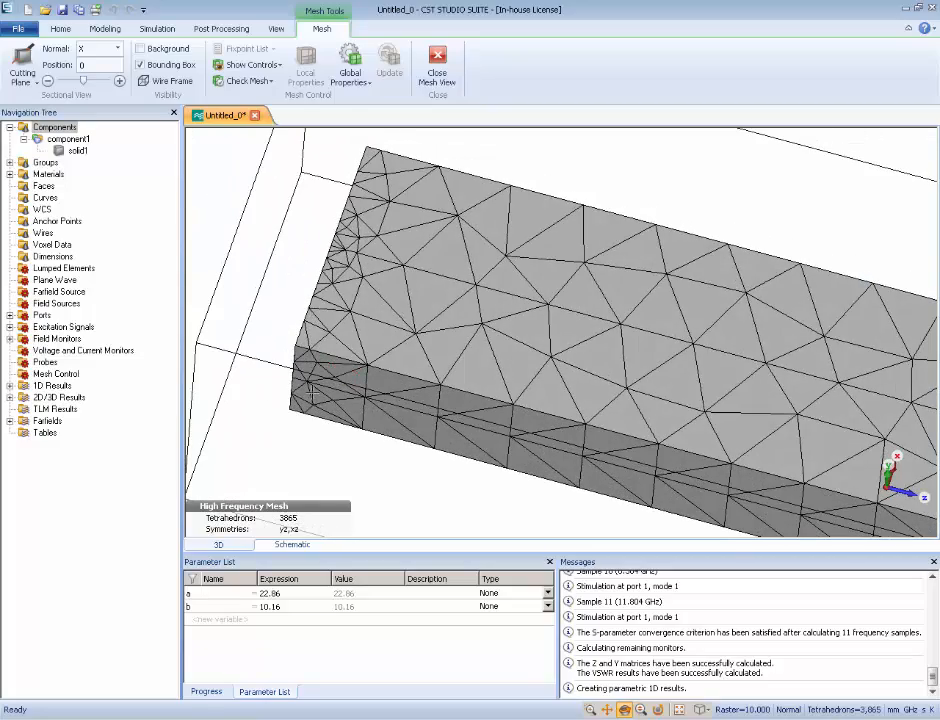
mouse_move(311, 393)
left_mouse_down()
mouse_move(311, 299)
mouse_move(338, 224)
left_mouse_up()
left_click_drag(410, 318, 460, 368)
scroll(476, 360, "down", 5)
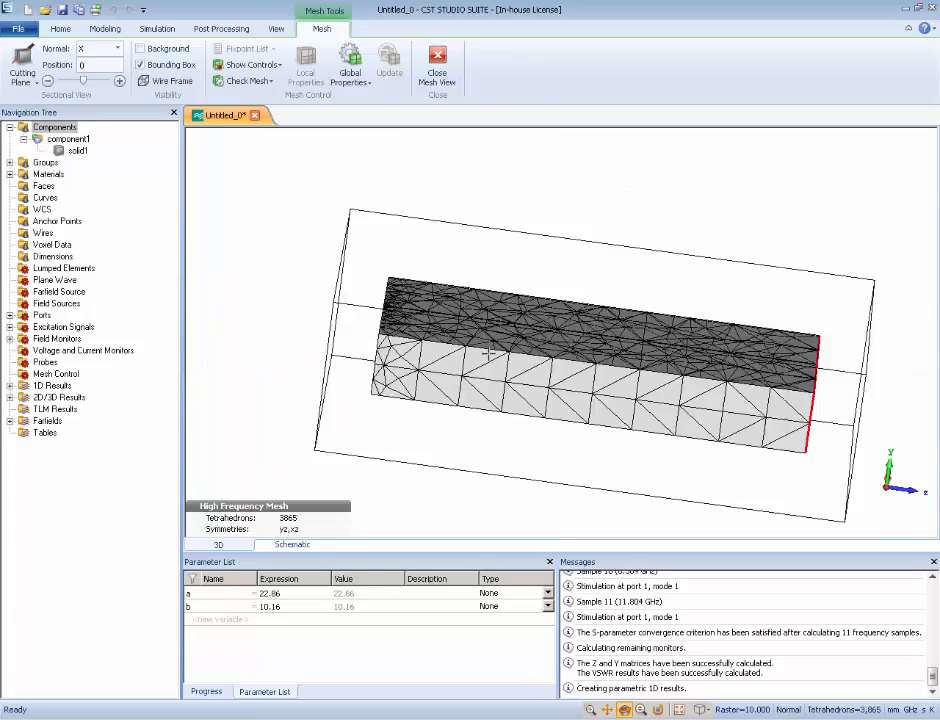
left_click_drag(643, 407, 632, 386)
mouse_move(641, 320)
left_mouse_down()
mouse_move(736, 340)
mouse_move(665, 331)
mouse_move(688, 366)
left_mouse_up()
left_click_drag(441, 289, 473, 305)
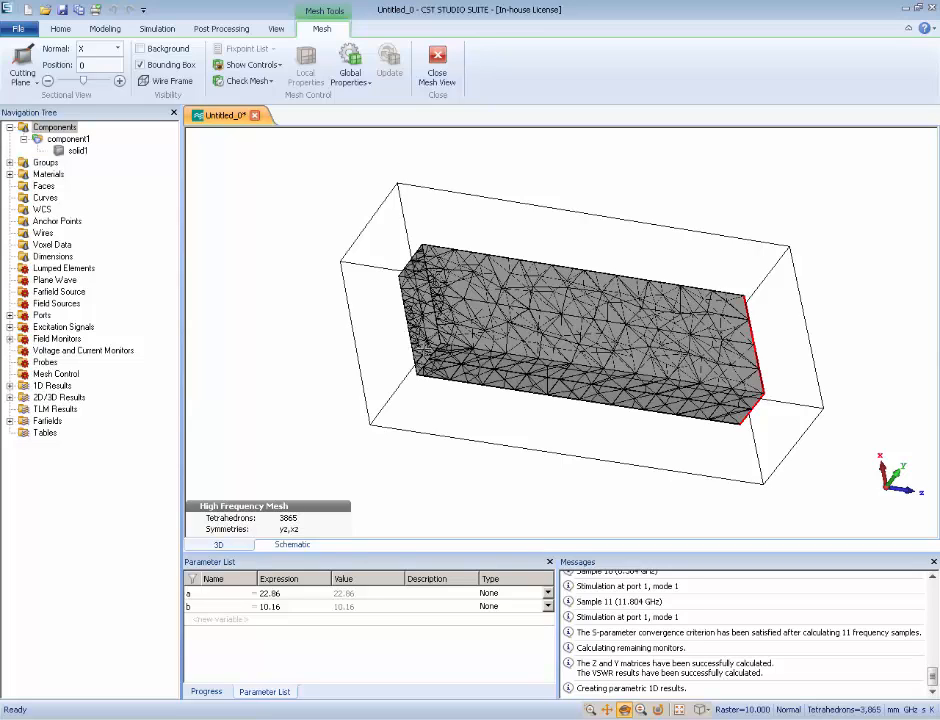
mouse_move(418, 310)
left_mouse_down()
mouse_move(426, 334)
mouse_move(418, 314)
left_mouse_up()
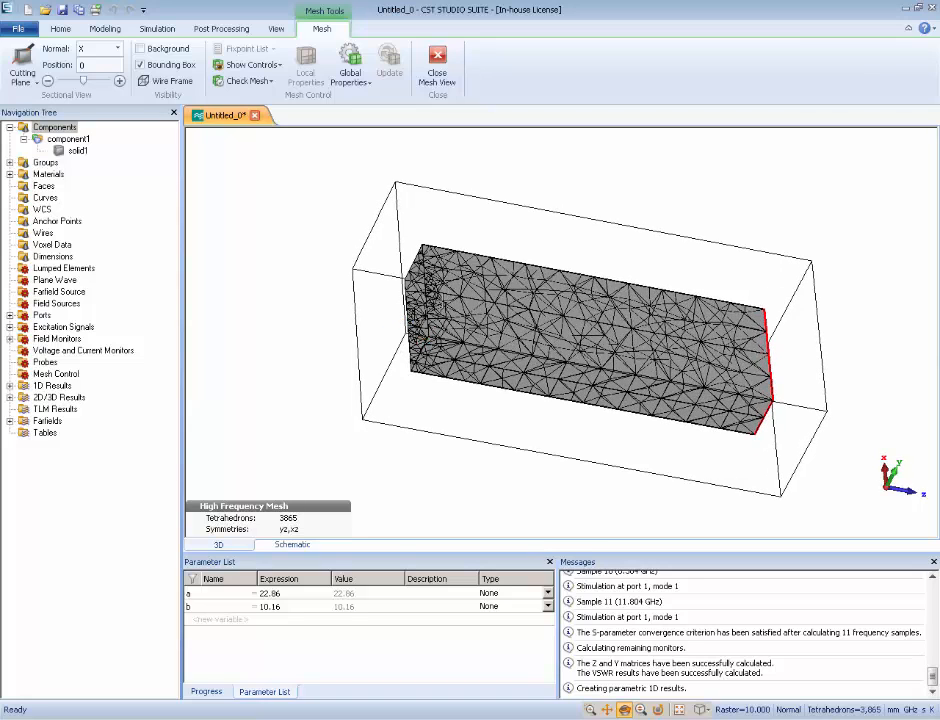
left_click_drag(434, 298, 336, 293)
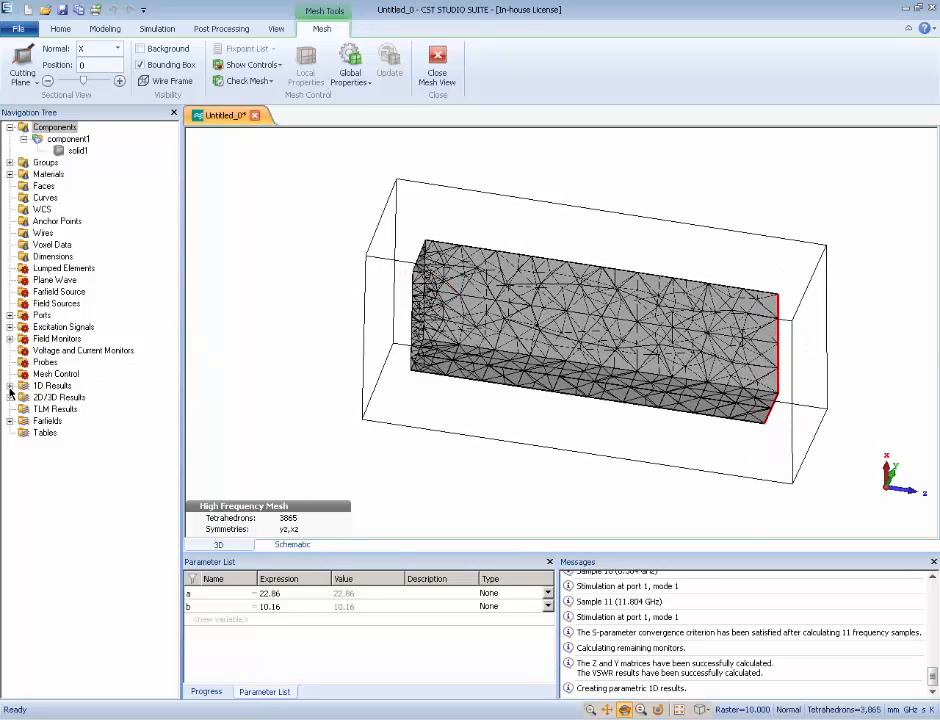
- Display the 3D farfield result for f=10 and plot it as Gain (IEEE)
left_click(10, 421)
left_click(24, 433)
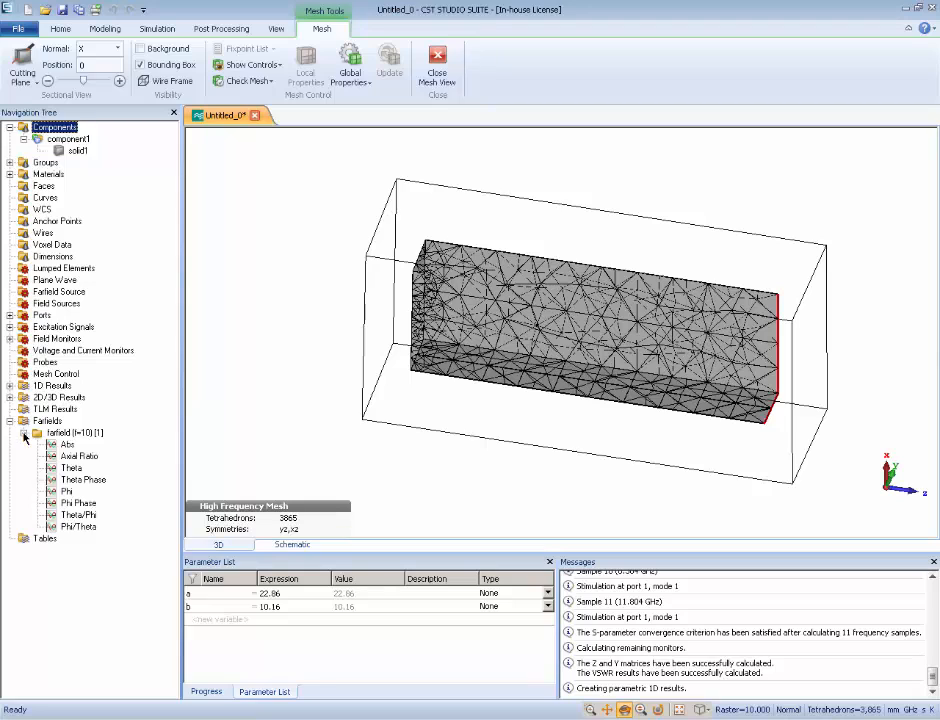
left_click(75, 432)
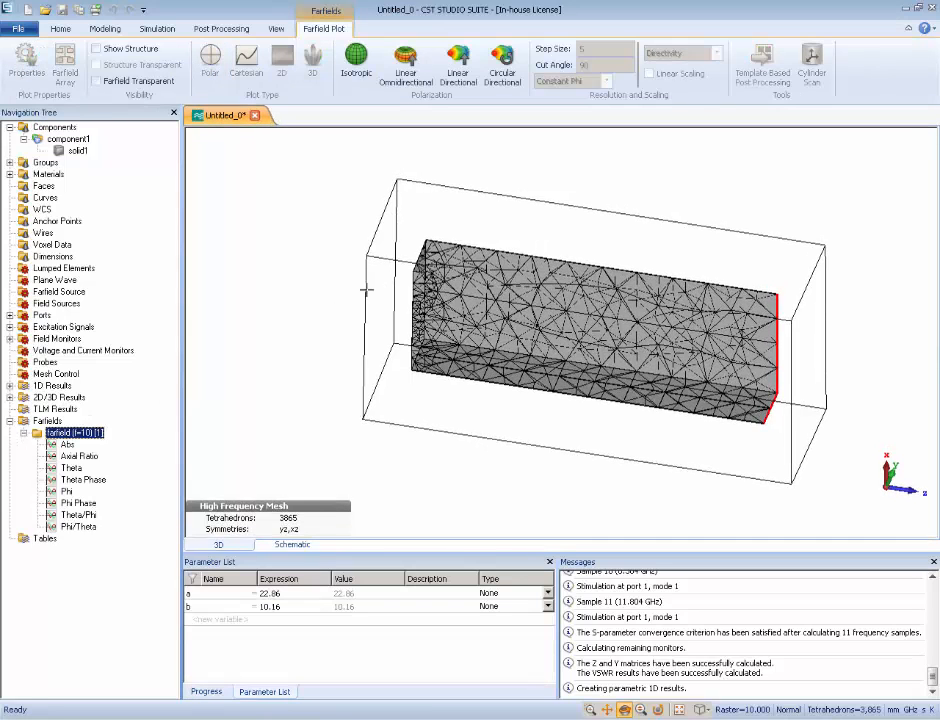
left_click_drag(730, 254, 459, 206)
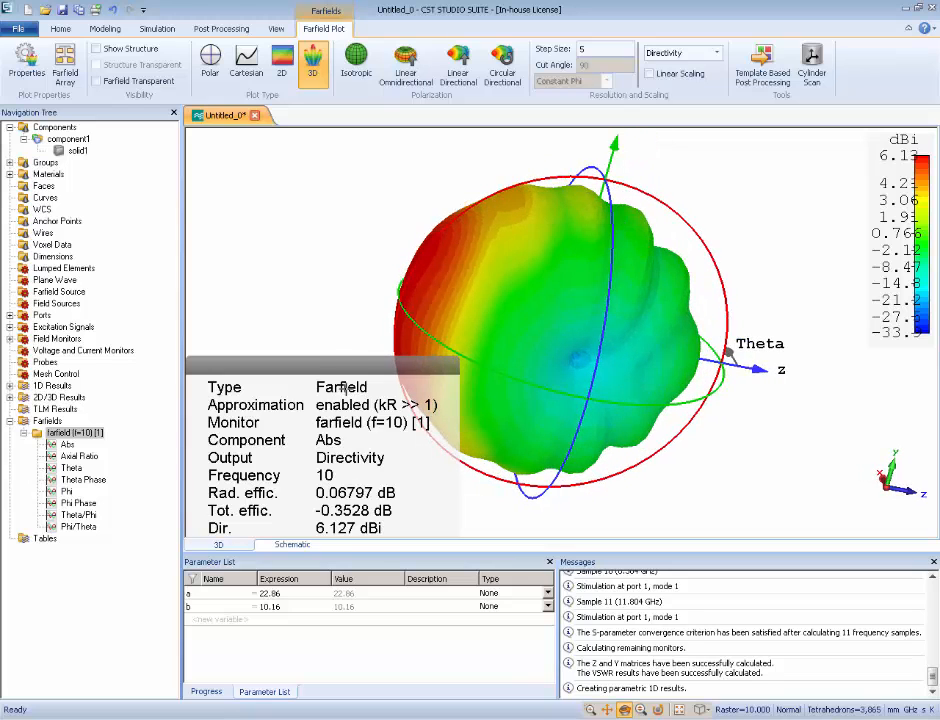
left_click(717, 56)
left_click(726, 72)
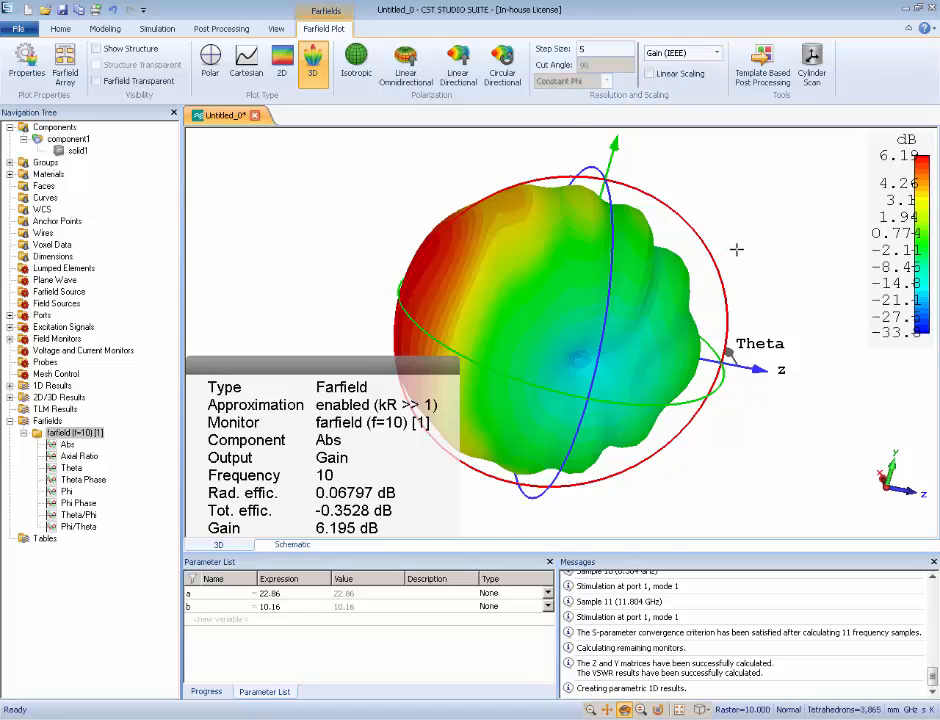
- Show the waveguide structure together with the farfield pattern and make the structure transparent
left_click(96, 48)
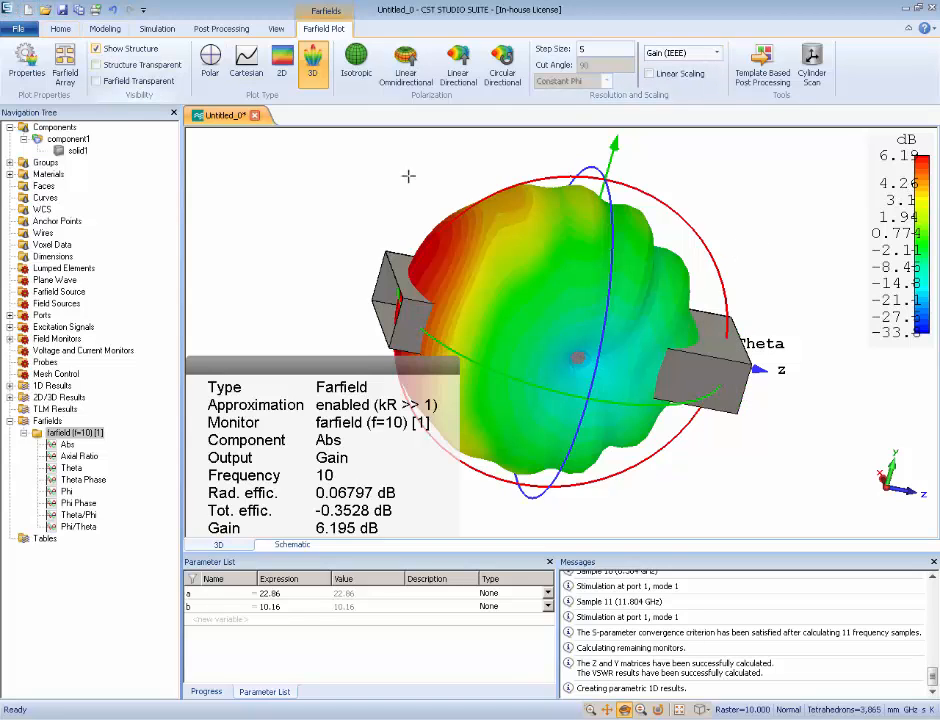
left_click_drag(409, 176, 552, 258)
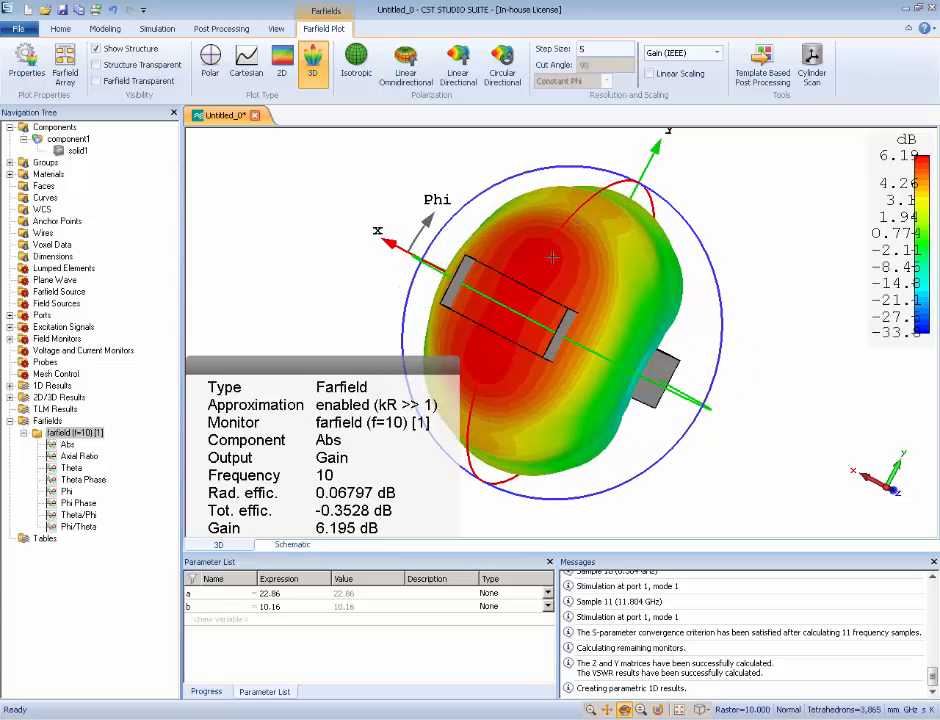
left_click_drag(478, 338, 540, 354)
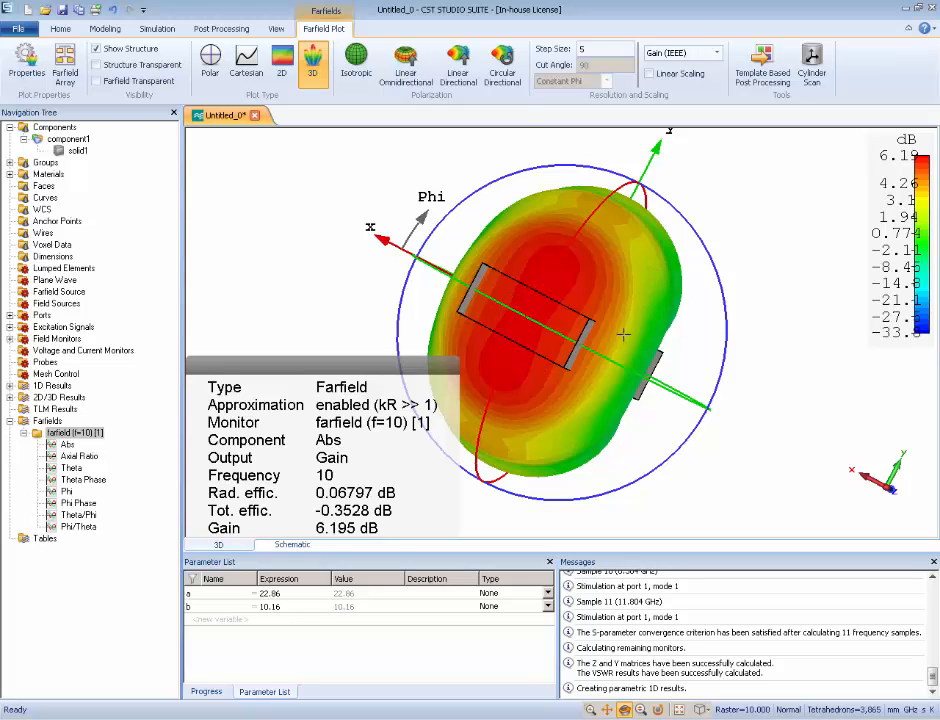
left_click_drag(623, 334, 597, 355)
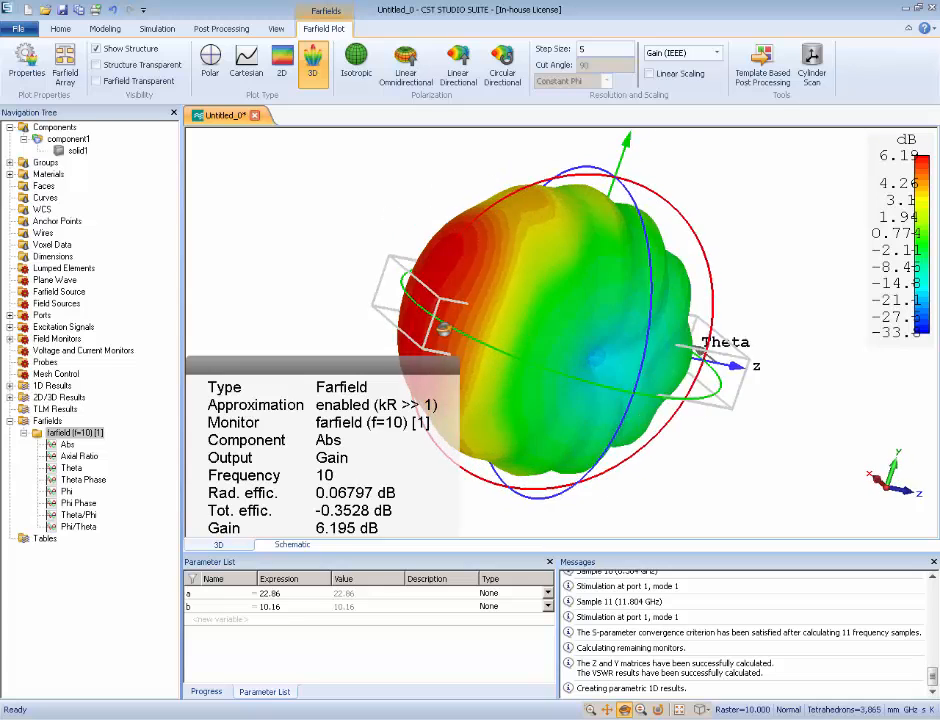
mouse_move(444, 329)
left_mouse_down()
mouse_move(438, 287)
mouse_move(592, 300)
left_mouse_up()
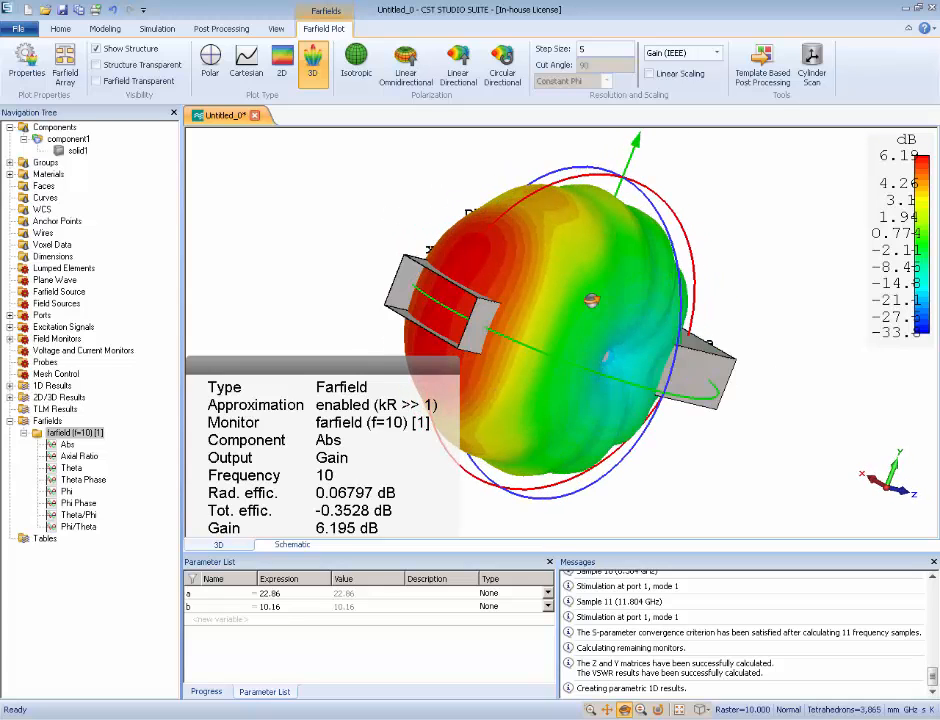
left_click(121, 67)
left_click_drag(441, 162, 482, 195)
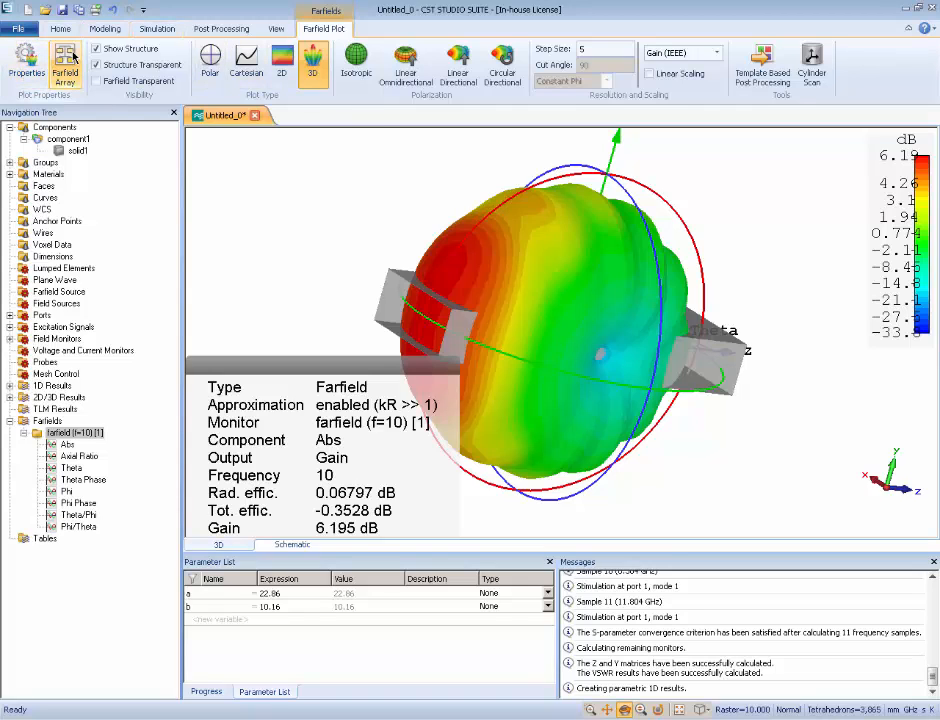
left_click(66, 64)
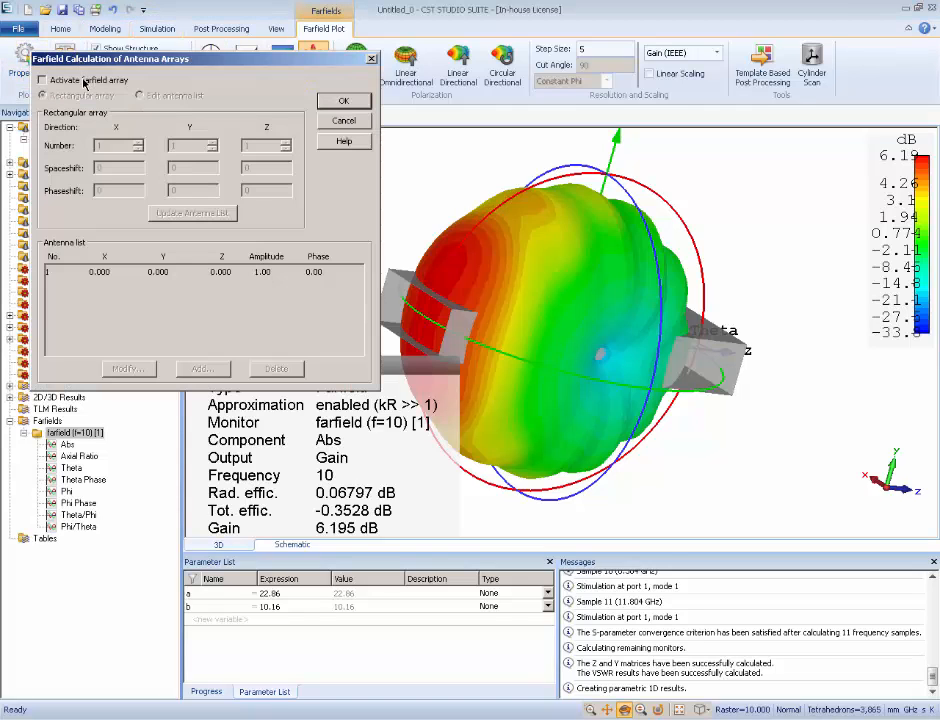
left_click(84, 83)
left_click_drag(150, 58, 239, 187)
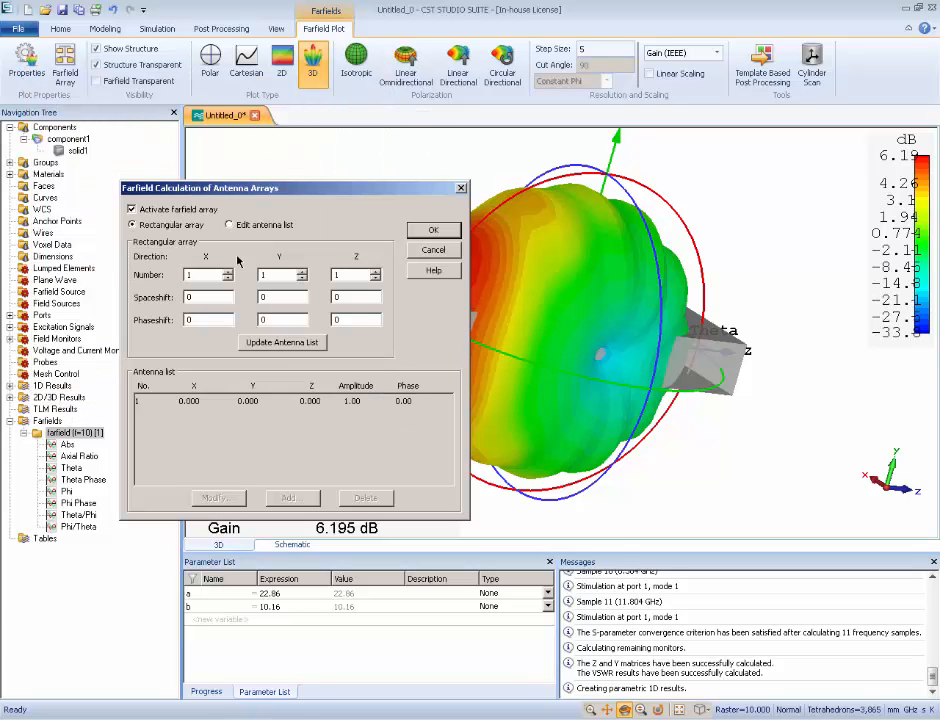
left_click_drag(207, 277, 174, 271)
left_click_drag(593, 294, 560, 387)
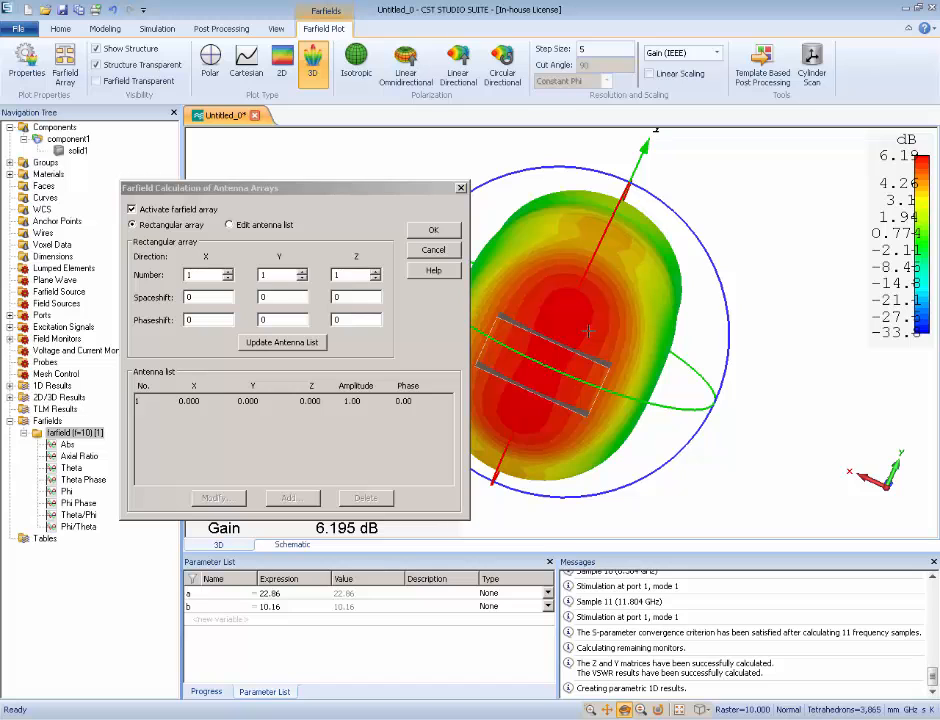
left_click_drag(663, 351, 640, 345)
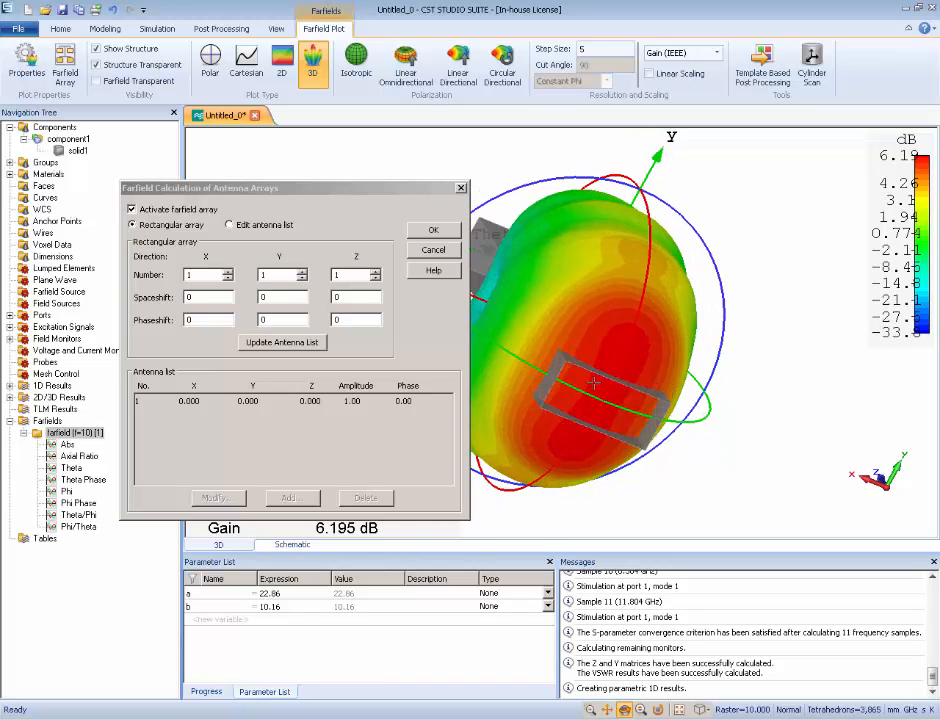
left_click_drag(598, 381, 525, 378)
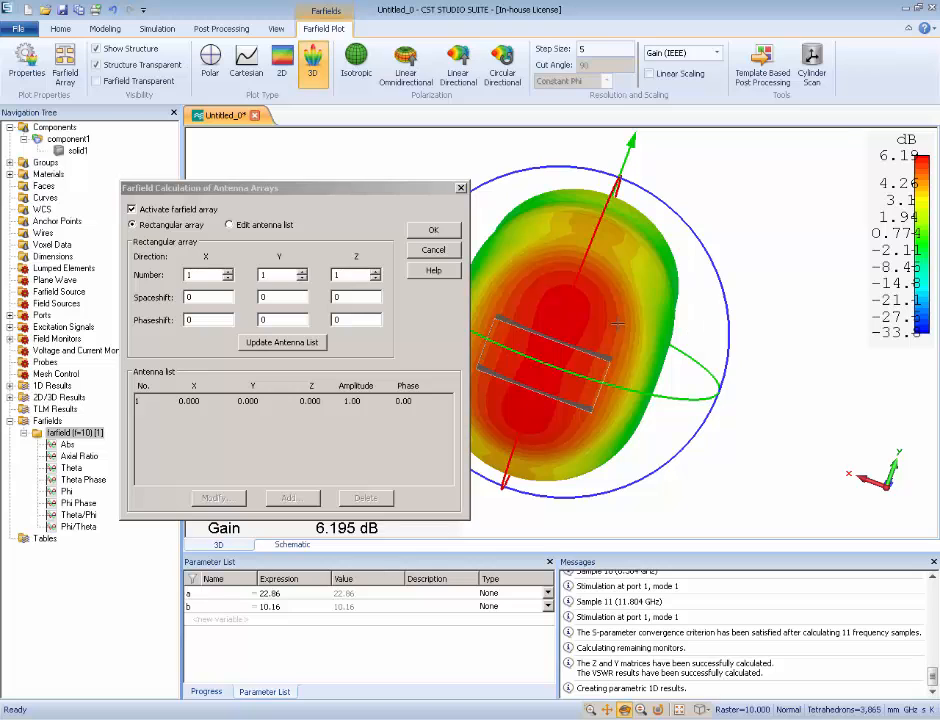
left_click_drag(541, 388, 584, 366)
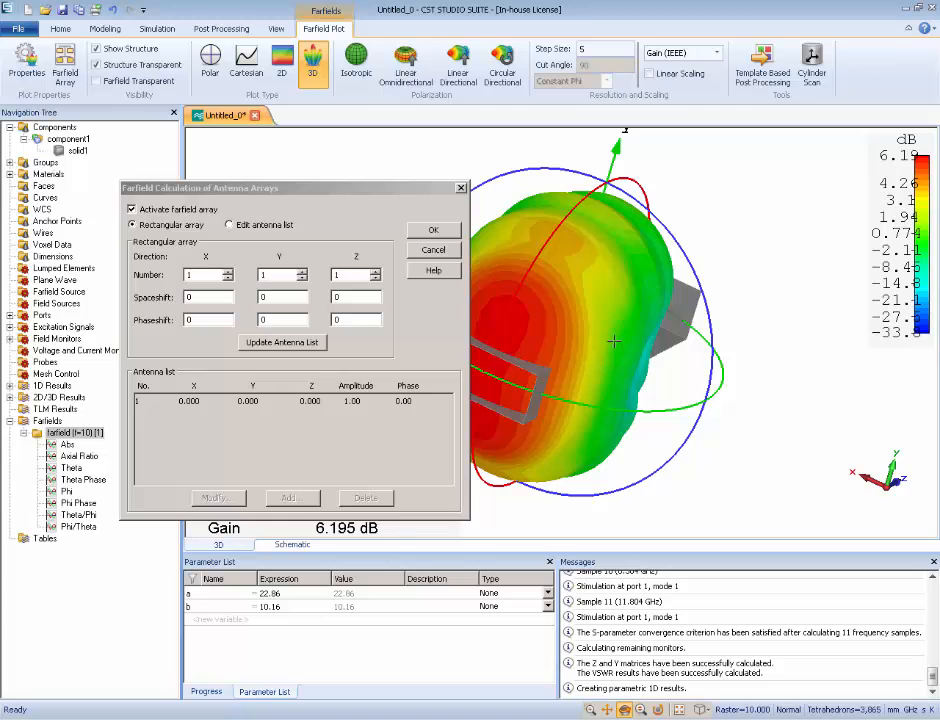
left_click(187, 319)
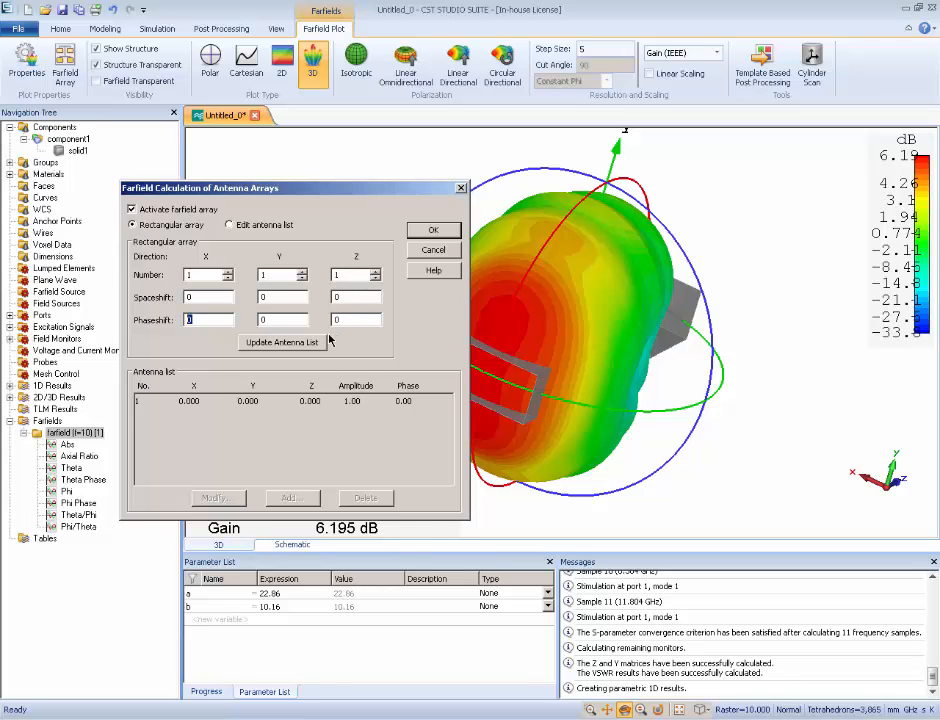
left_click(190, 297)
left_click(424, 253)
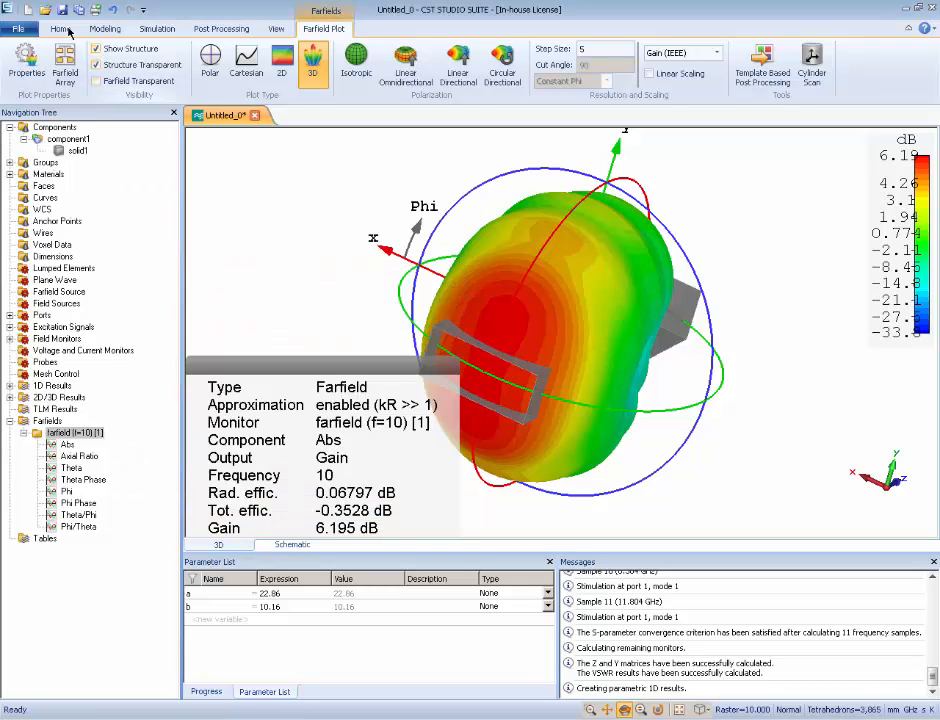
- Calculate the wavelength at 10 GHz for relative permittivity and permeability of 1 with the Calculate Wavelength macro
left_click(58, 28)
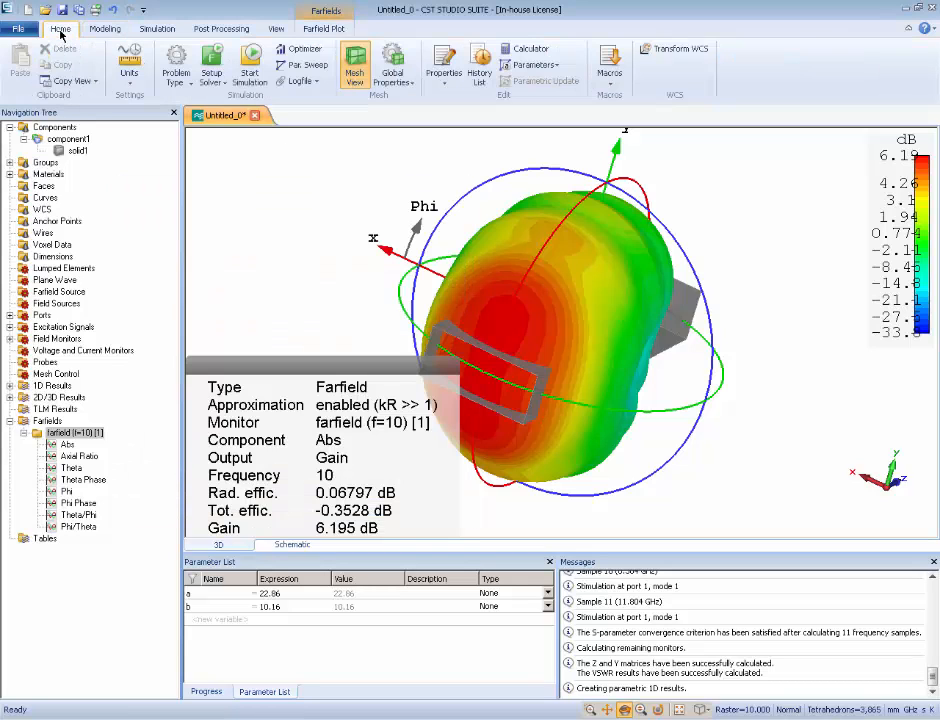
left_click(609, 66)
mouse_move(620, 118)
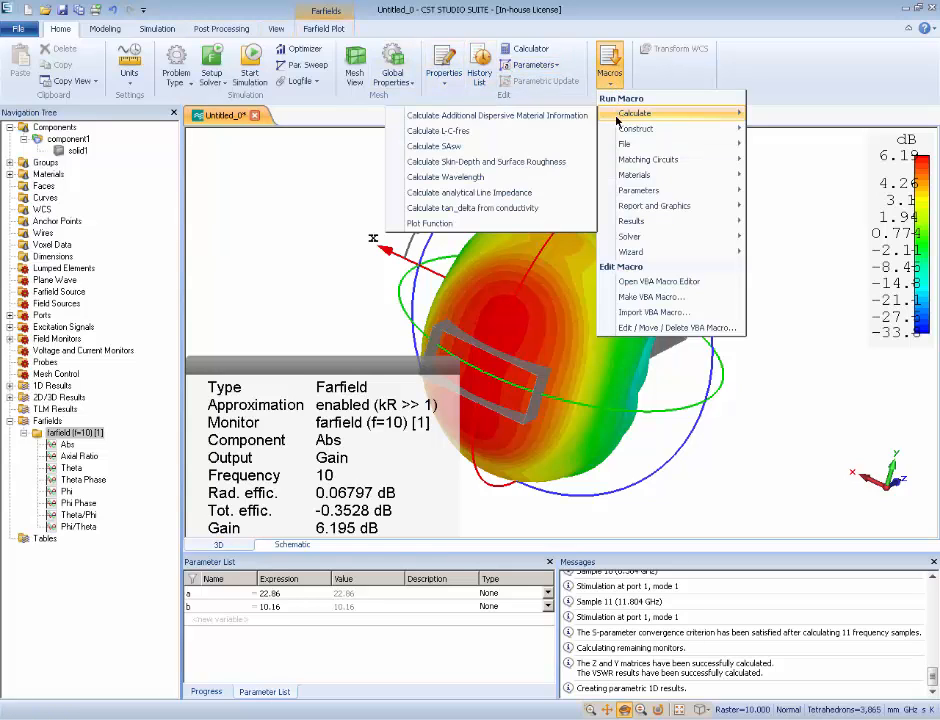
left_click(462, 177)
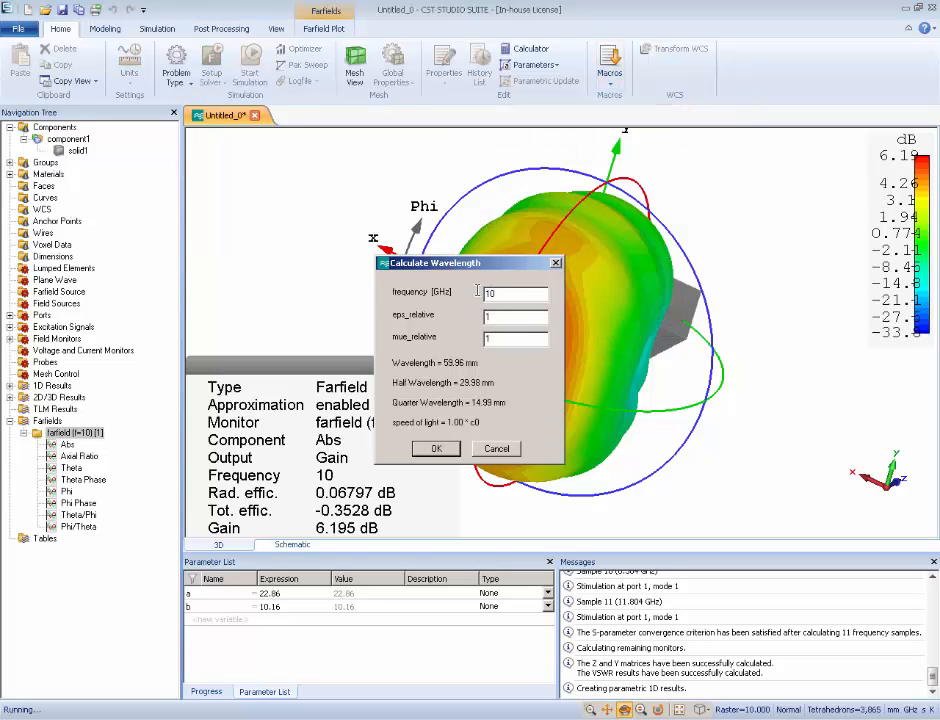
key("Return")
left_click(497, 448)
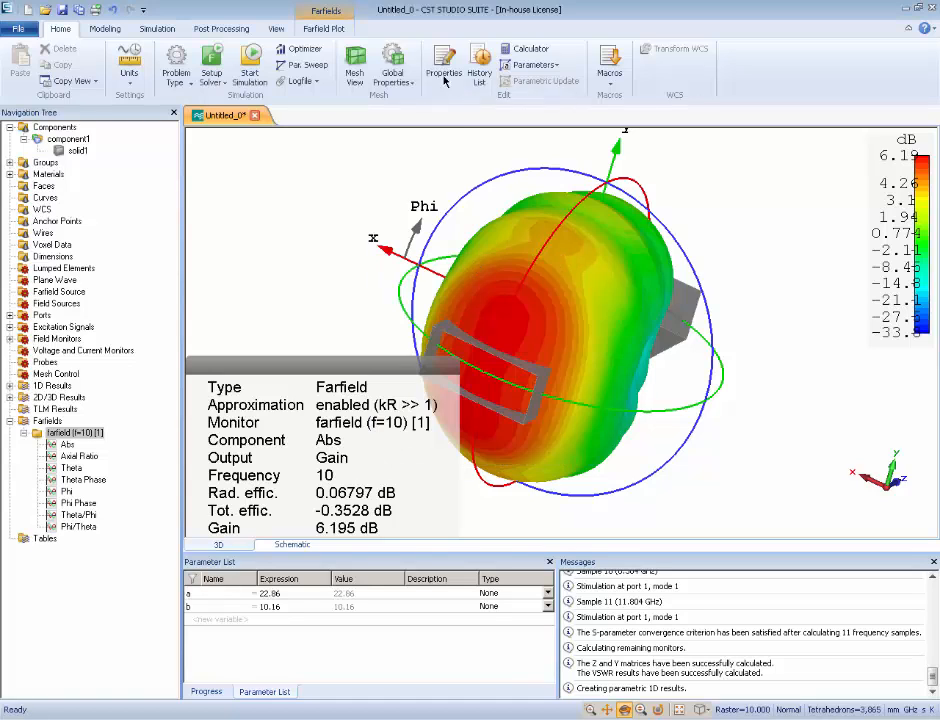
- Activate a rectangular farfield array with 3 elements in X at a spaceshift of 15, update the antenna list and apply it
left_click(334, 30)
left_click(65, 64)
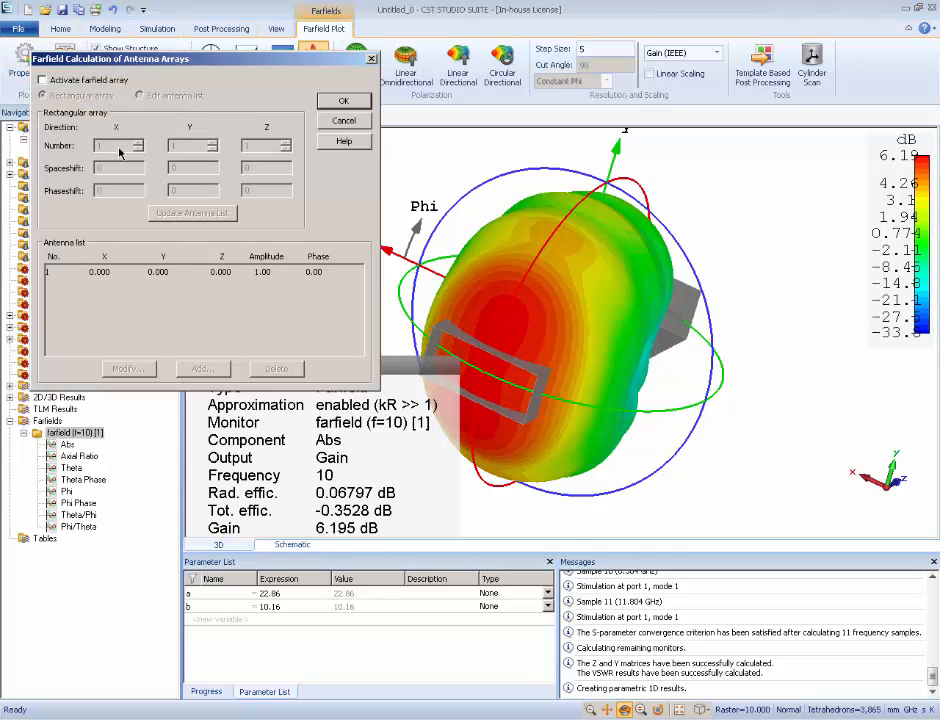
left_click(70, 81)
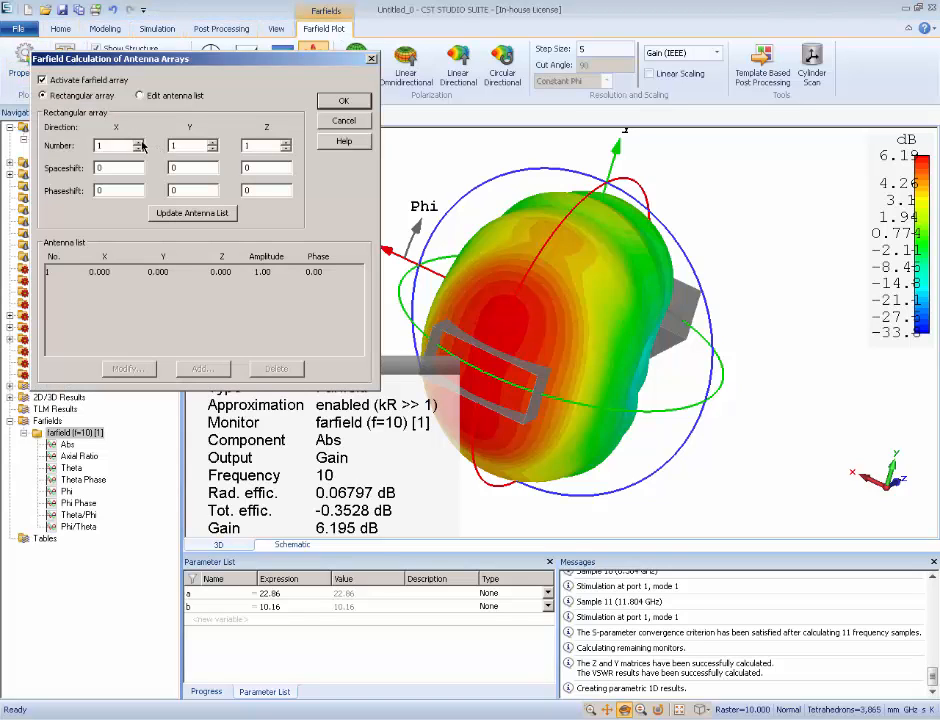
type("3")
key("Tab")
type("15")
left_click(182, 214)
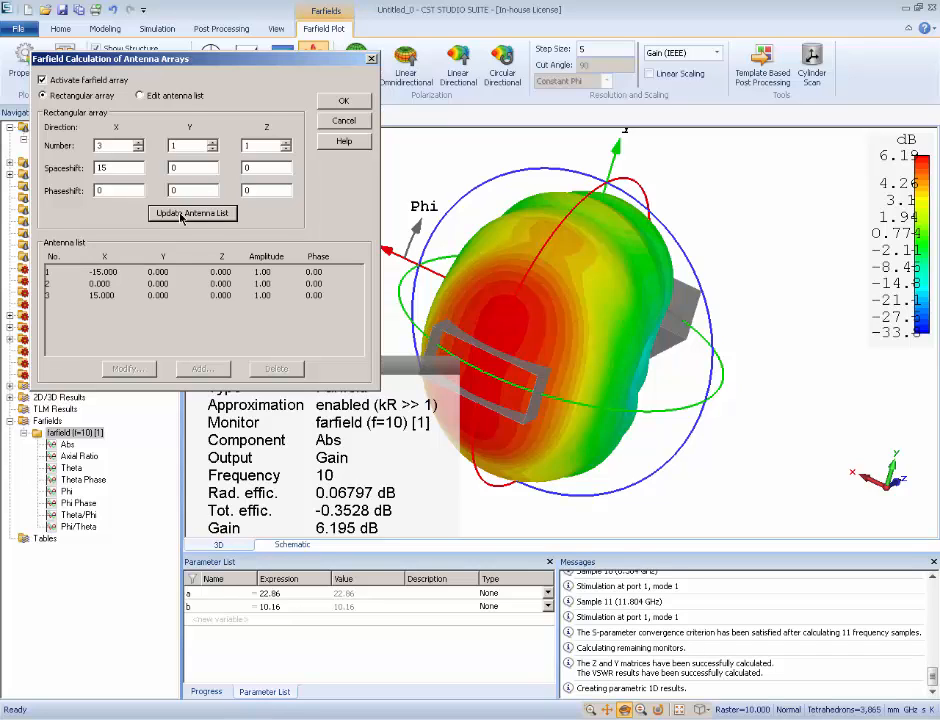
left_click(343, 101)
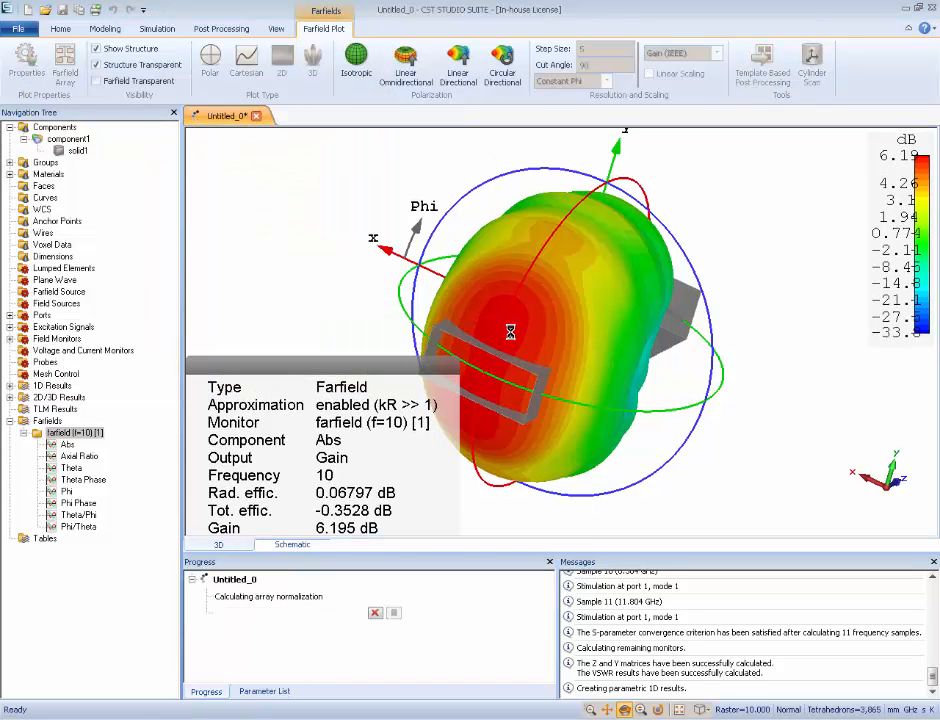
left_click_drag(484, 299, 540, 312)
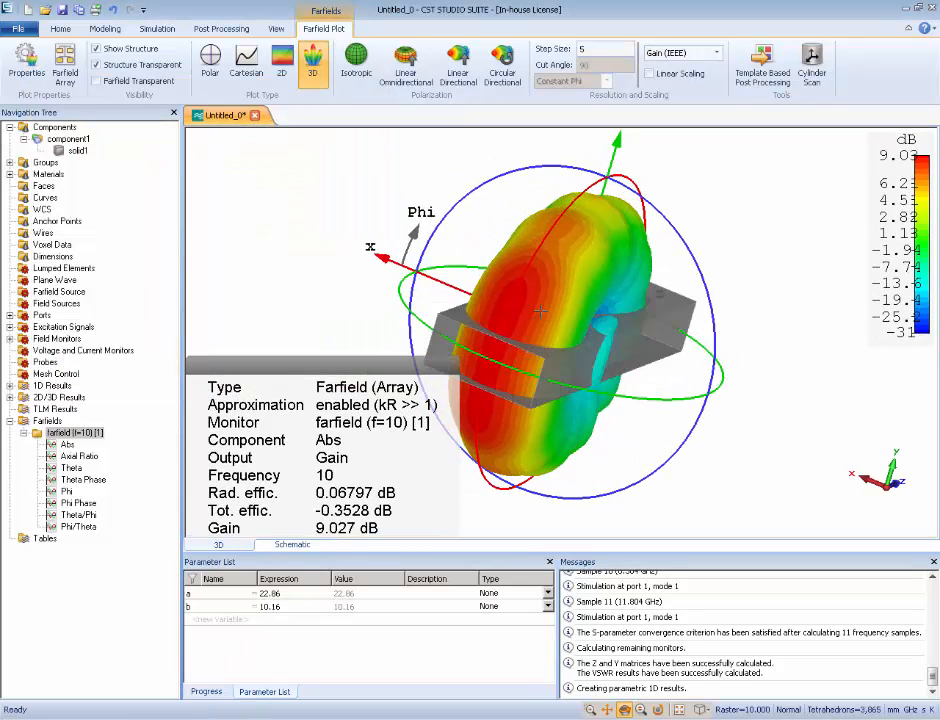
- Set the farfield plot's angular step size to 1
double_click(586, 49)
type("1")
key("Return")
- Extend the farfield array to 3 elements in Y with a spaceshift of 15, apply it, and hide the structure in the plot
left_click(64, 58)
double_click(213, 145)
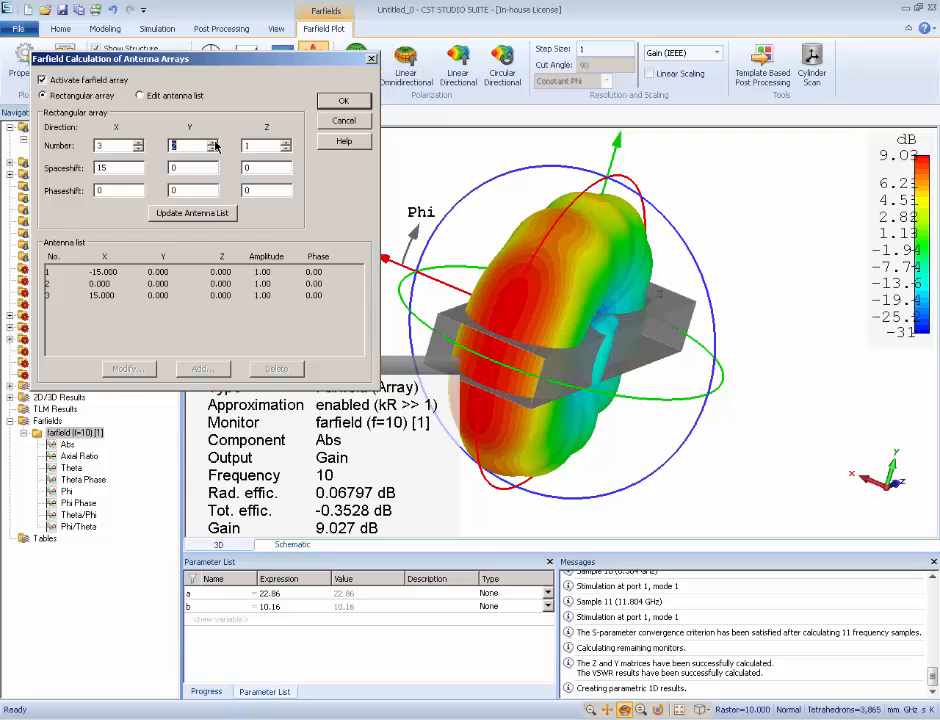
type("3")
left_click(166, 167)
type("15")
left_click(188, 213)
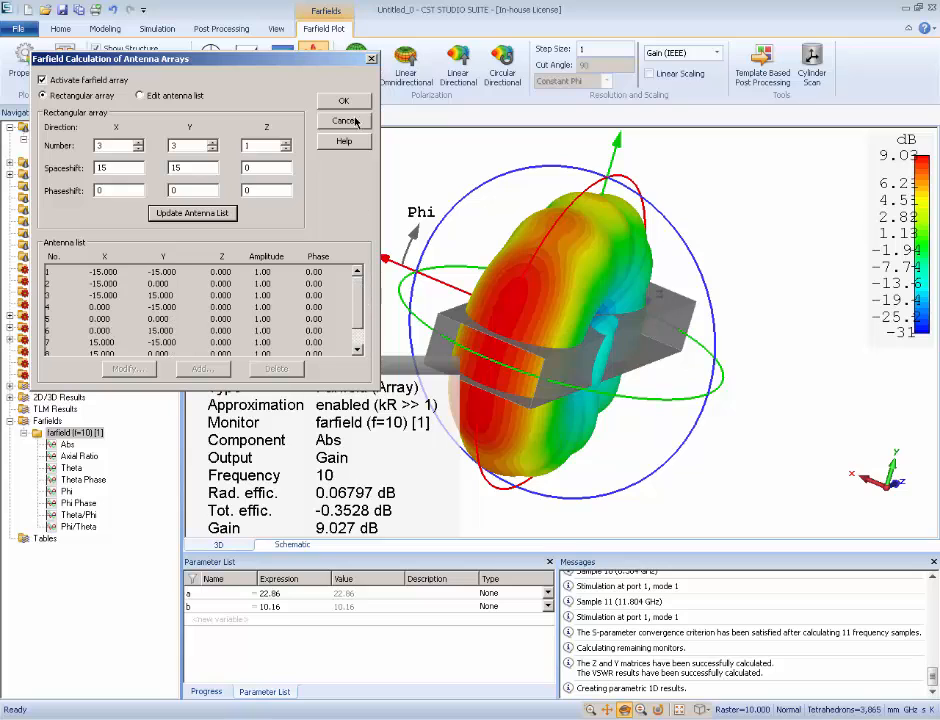
left_click(322, 100)
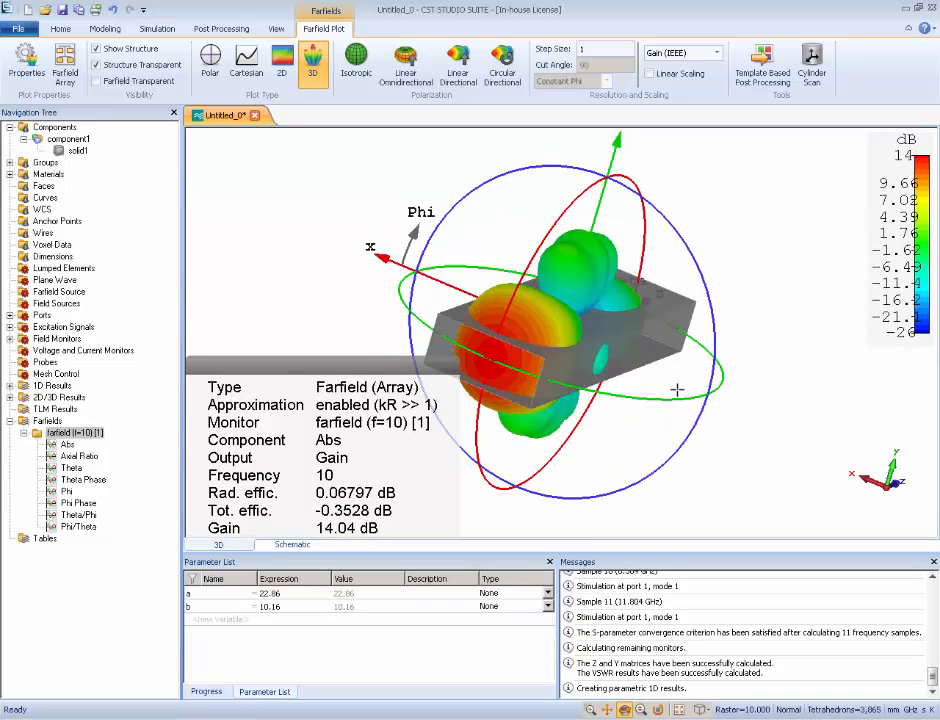
left_click(116, 50)
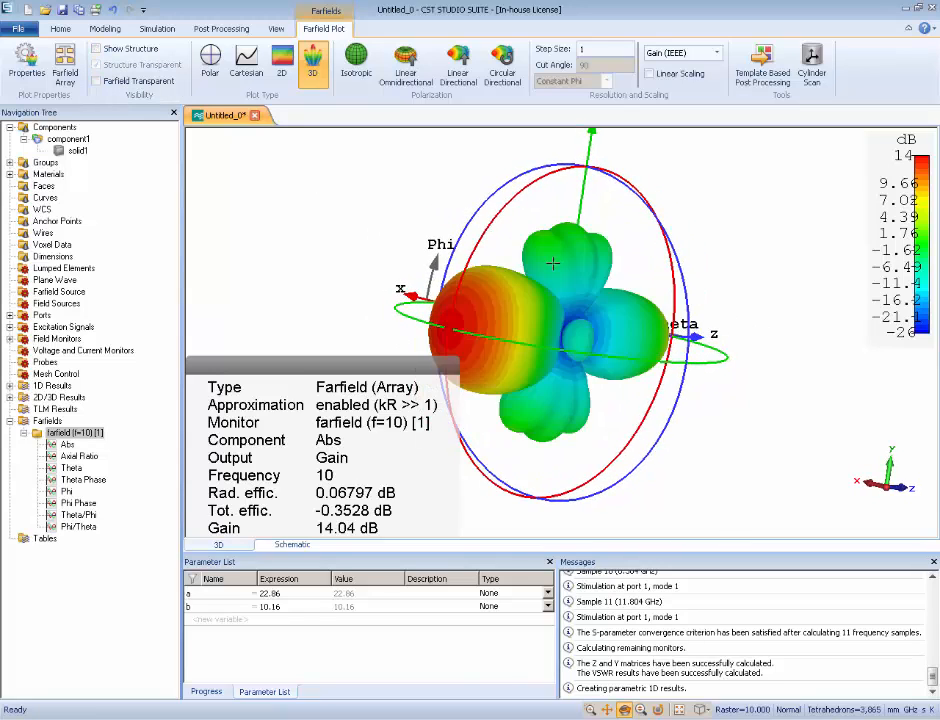
left_click_drag(425, 255, 548, 325)
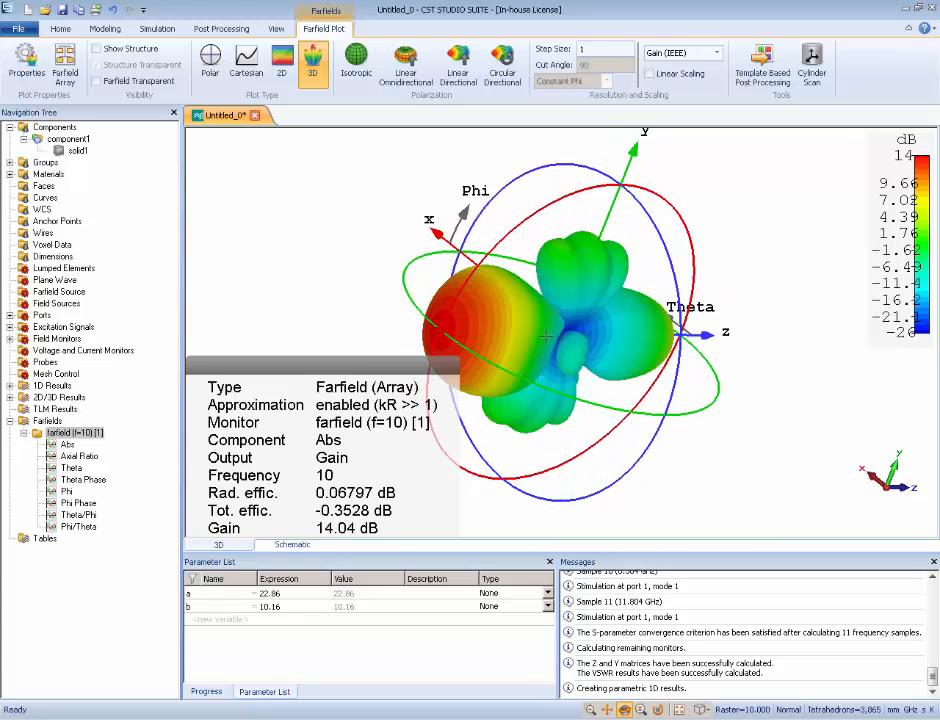
- Enlarge the rectangular farfield array to 7 elements in X and 7 in Y, update the antenna list and apply it
left_click(64, 62)
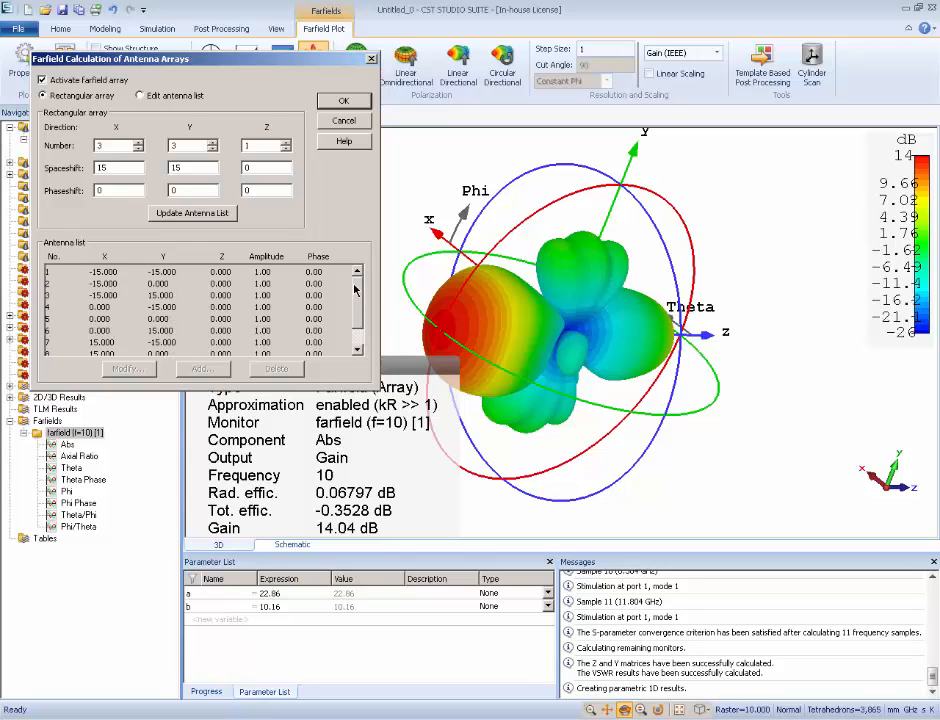
left_click(139, 149)
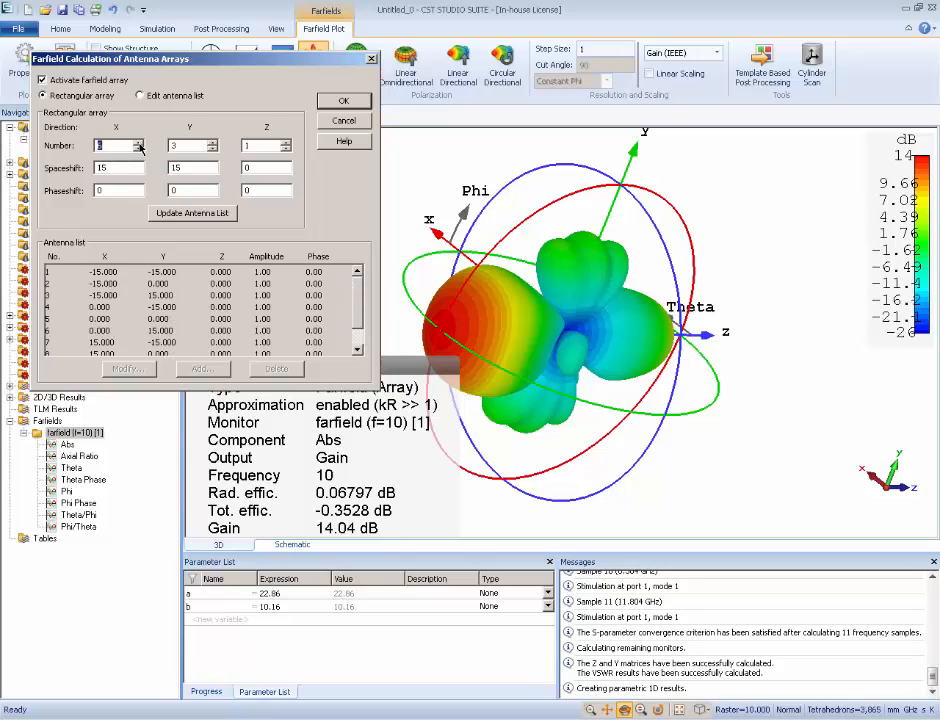
type("7")
left_click(214, 147)
left_click(200, 213)
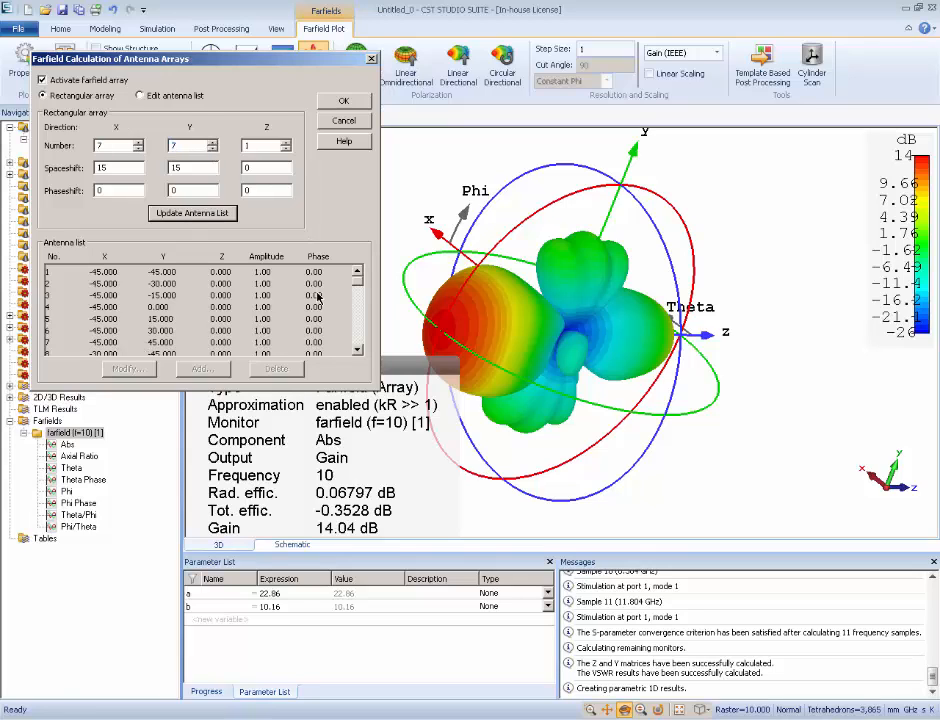
scroll(360, 311, "down", 1)
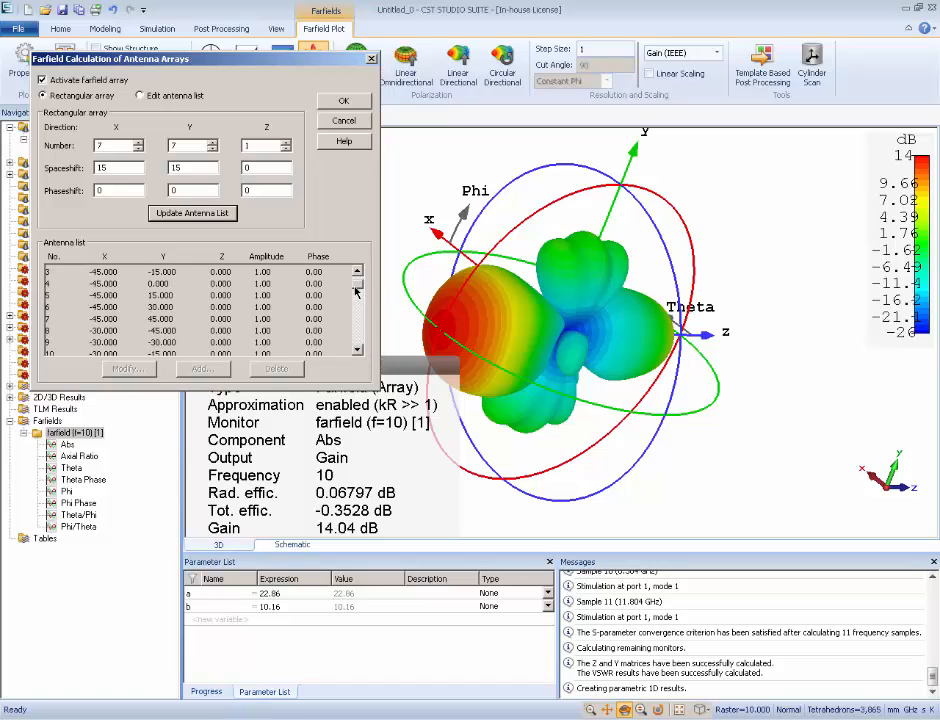
scroll(356, 287, "up", 1)
left_click(333, 102)
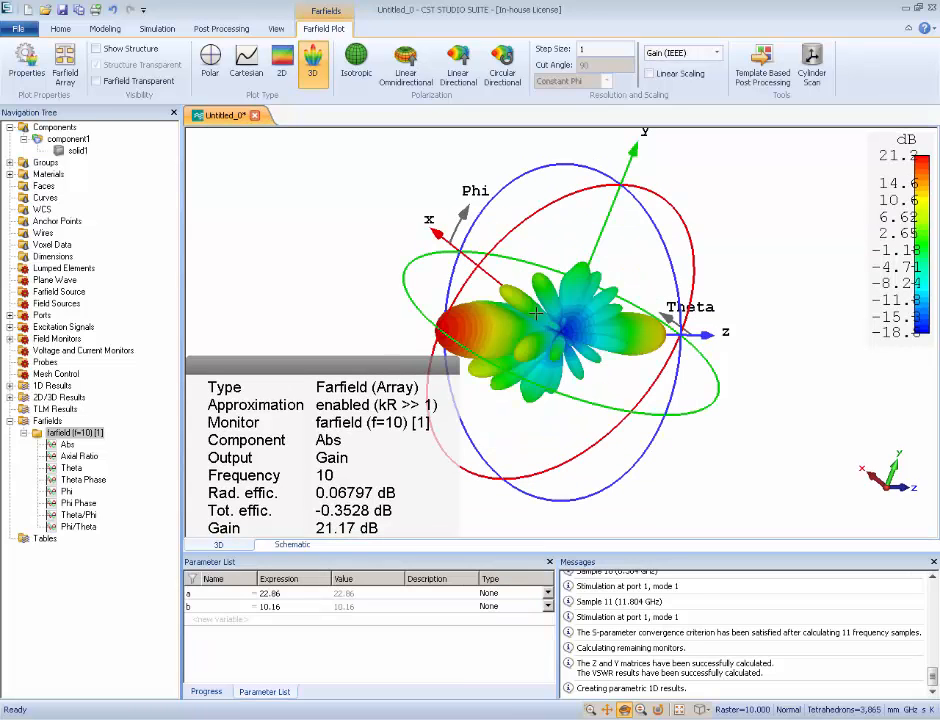
left_click_drag(537, 314, 444, 210)
left_click_drag(580, 360, 482, 309)
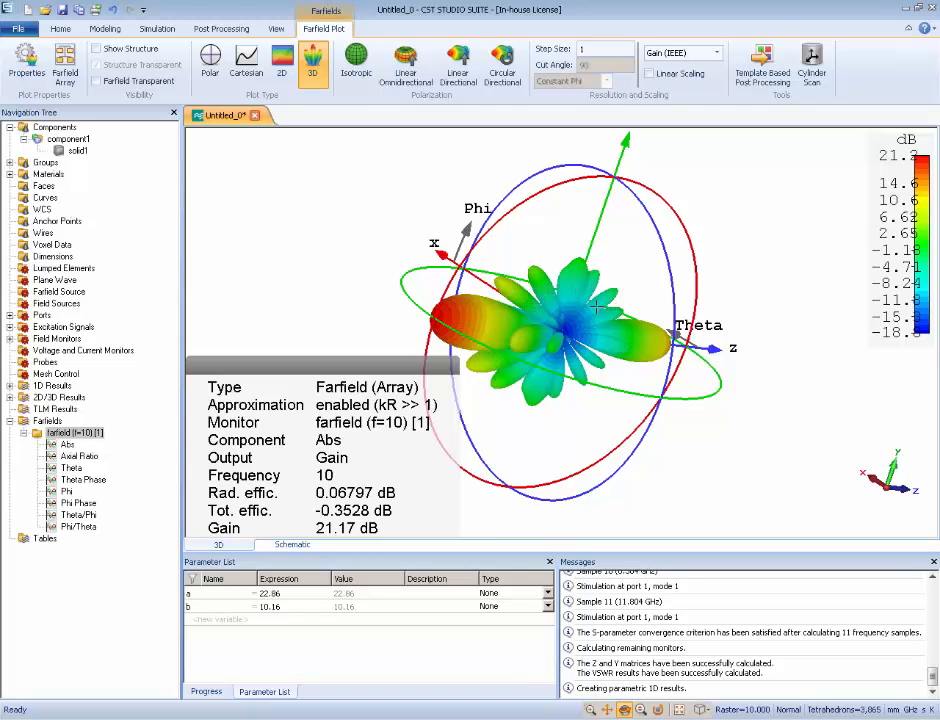
left_click_drag(597, 307, 533, 266)
- Give the farfield array a phaseshift of 45 in X, update the antenna list and recalculate the pattern
left_click(69, 56)
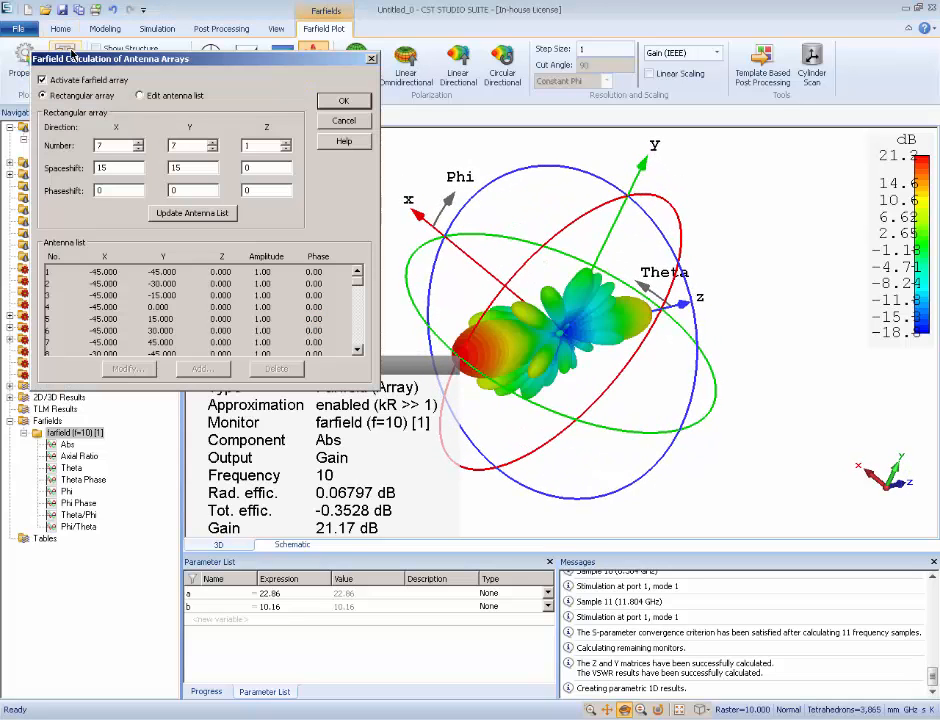
double_click(99, 190)
type("45")
left_click(175, 213)
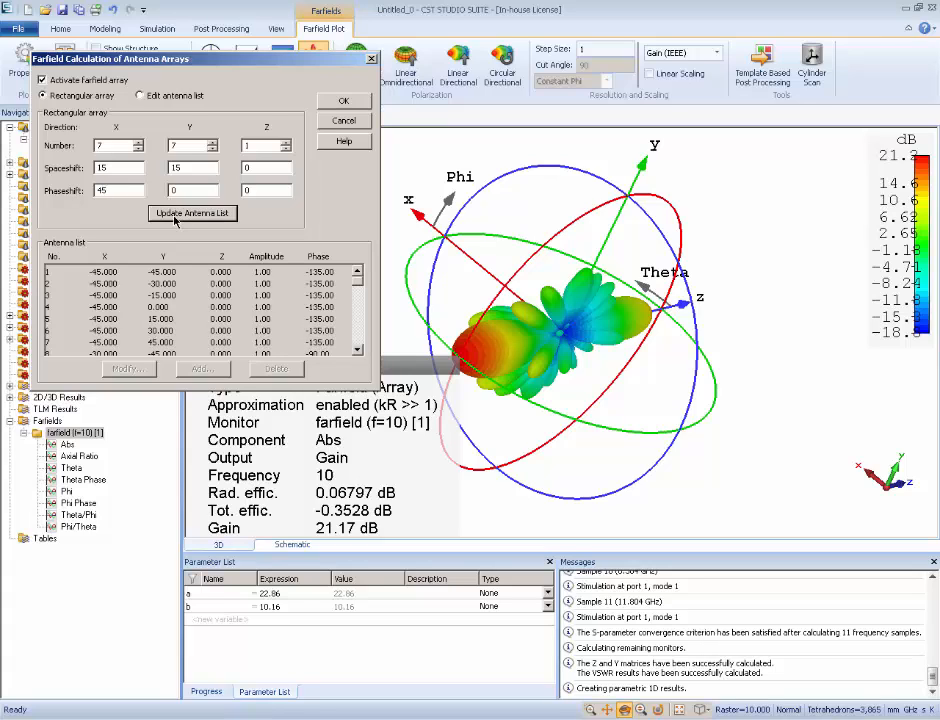
left_click(343, 101)
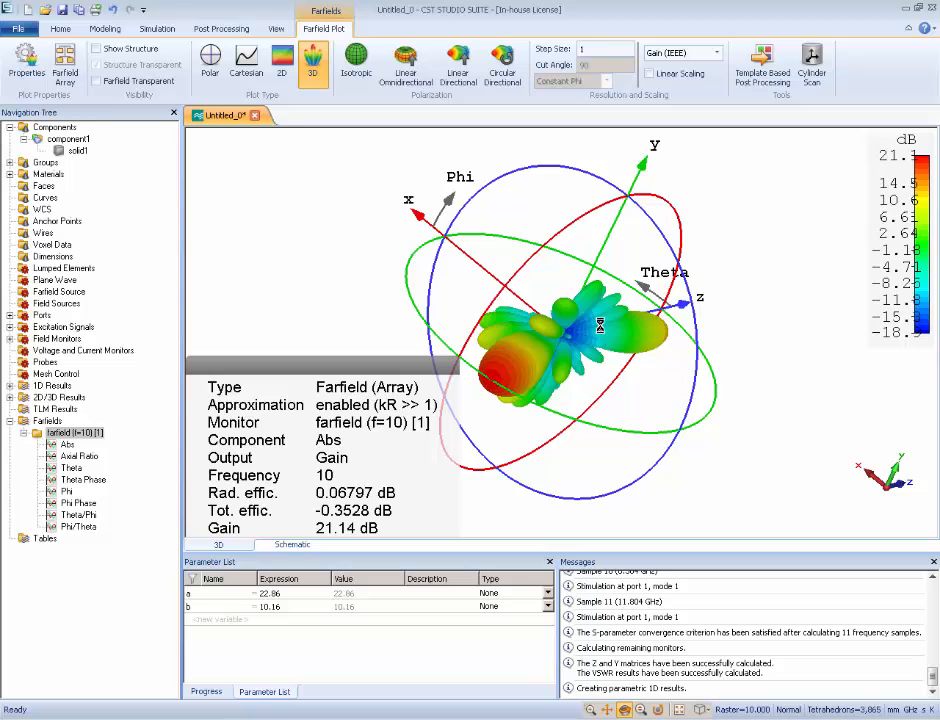
left_click_drag(514, 286, 502, 387)
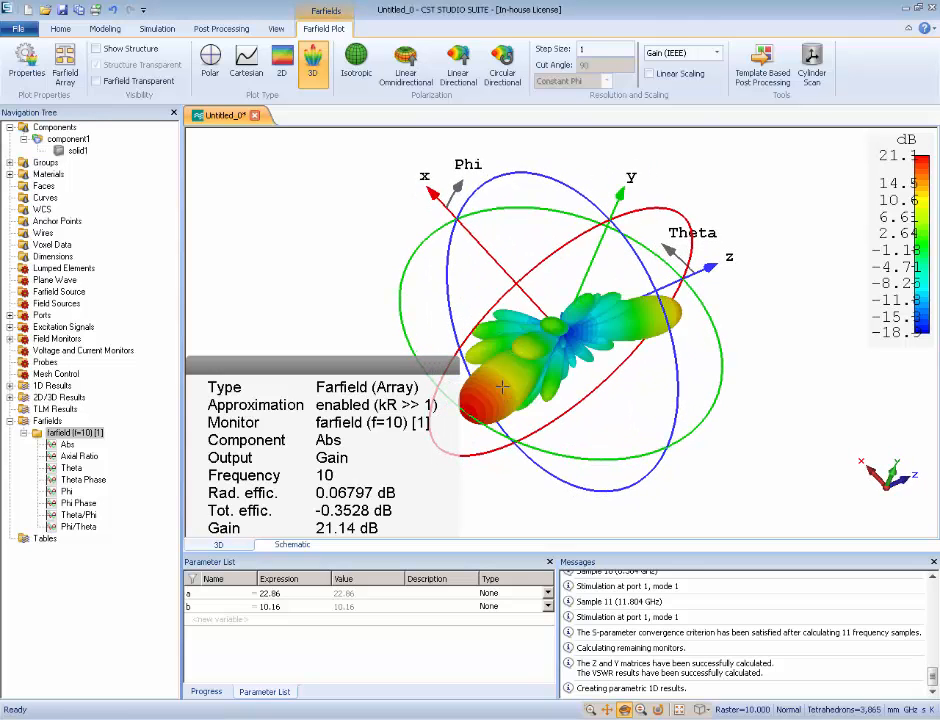
- Review the antenna list phases, reduce the array's X phaseshift to 15, update the list and apply it
left_click(65, 62)
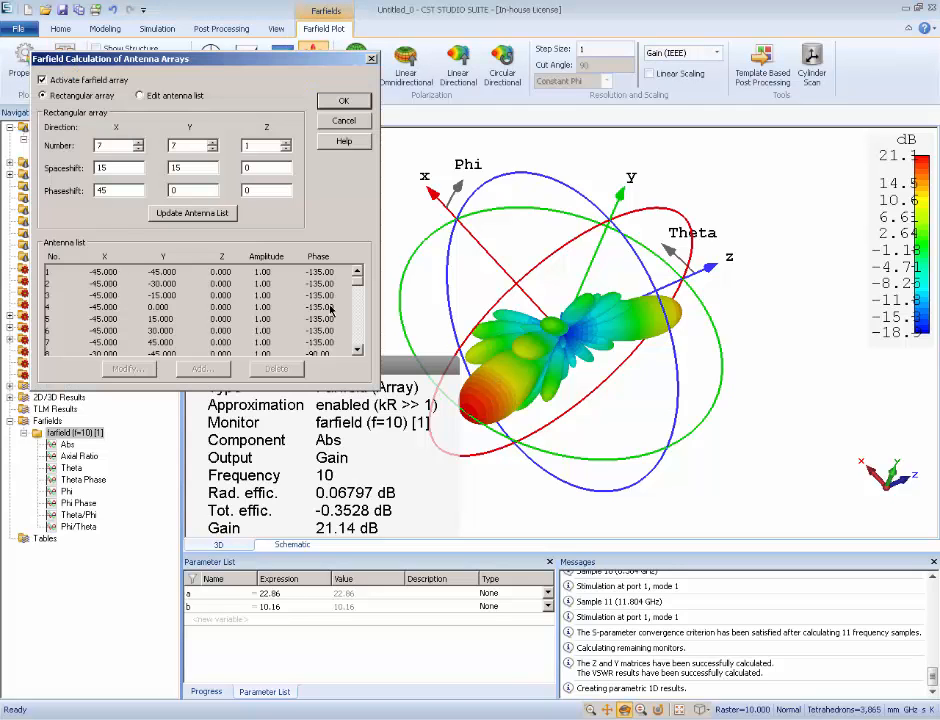
mouse_move(355, 287)
left_mouse_down()
mouse_move(355, 326)
mouse_move(357, 281)
left_mouse_up()
mouse_move(360, 285)
left_mouse_down()
mouse_move(358, 346)
mouse_move(360, 270)
left_mouse_up()
left_click_drag(114, 191, 84, 191)
left_click(202, 214)
left_click(334, 103)
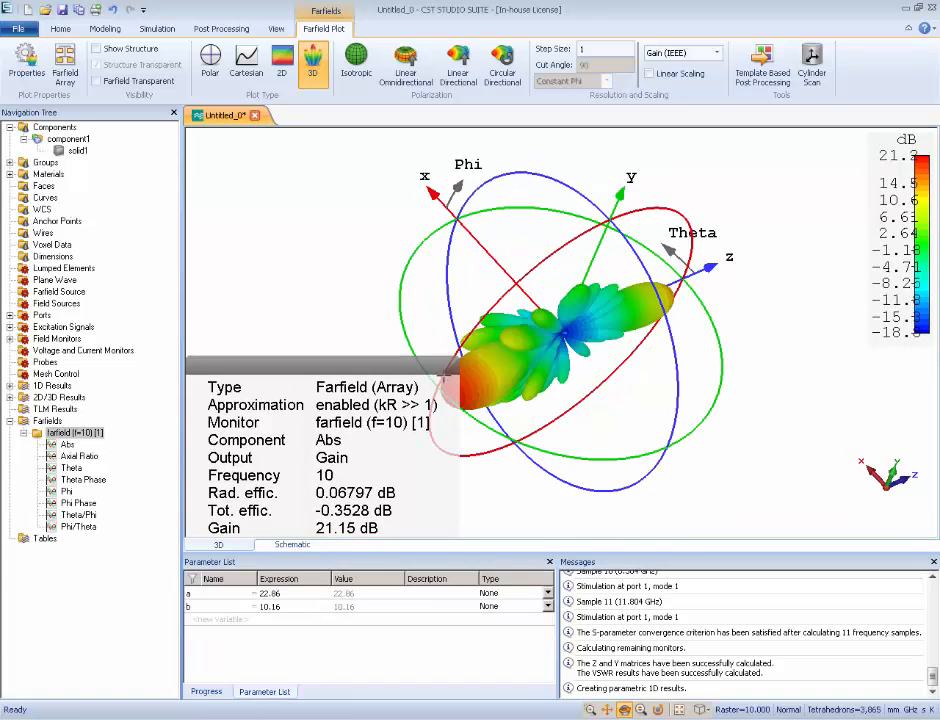
- Set the array's phaseshift to 45 in both X and Y, update the antenna list and view the steered beam
left_click(65, 62)
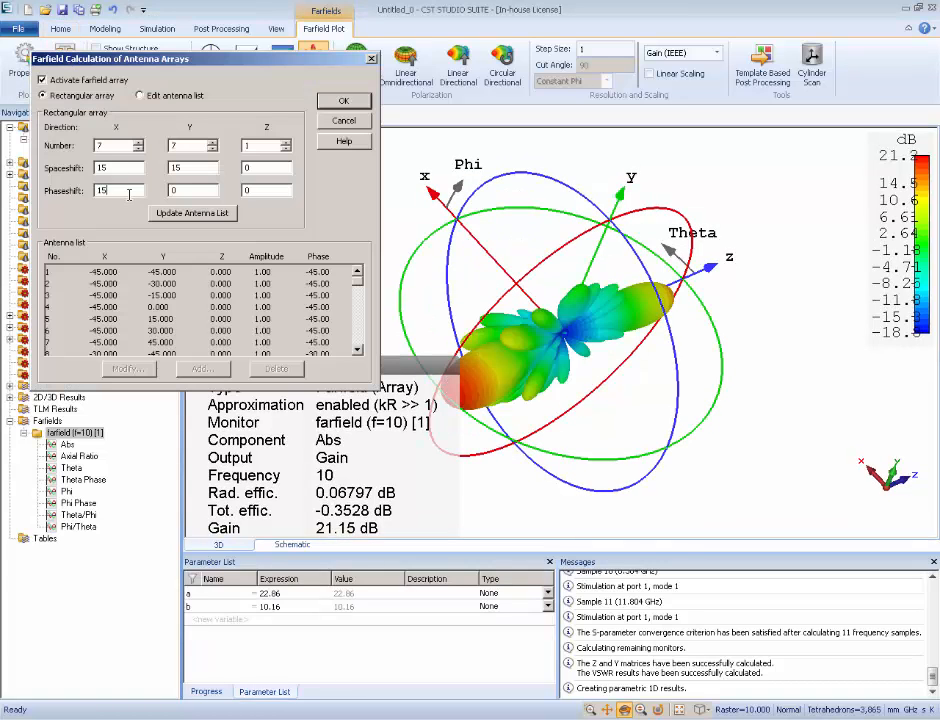
left_click_drag(129, 193, 79, 187)
type("4545")
left_click(199, 214)
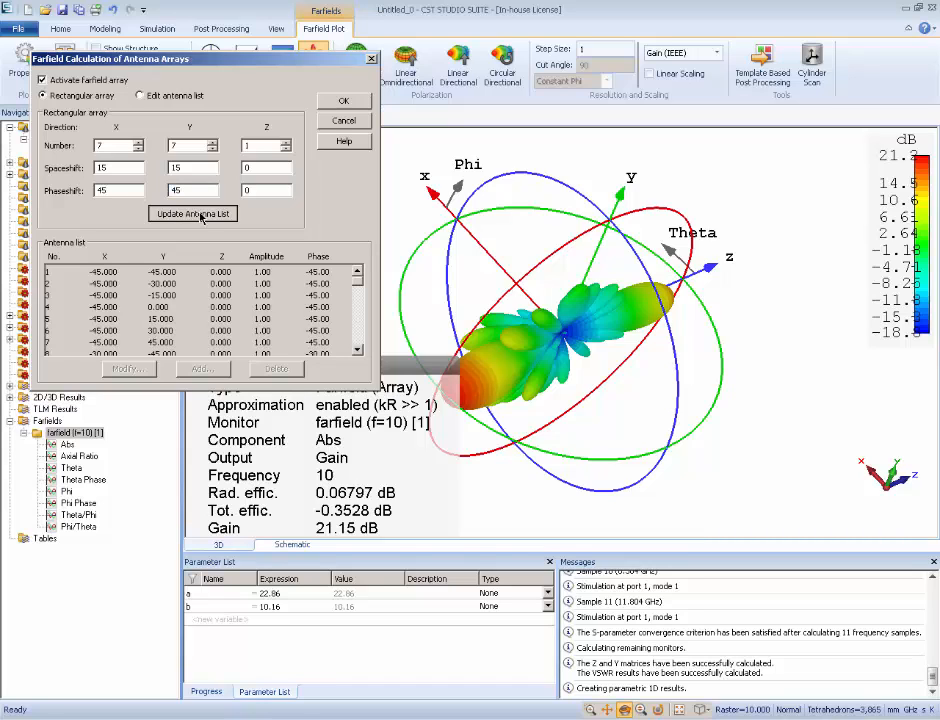
left_click(336, 103)
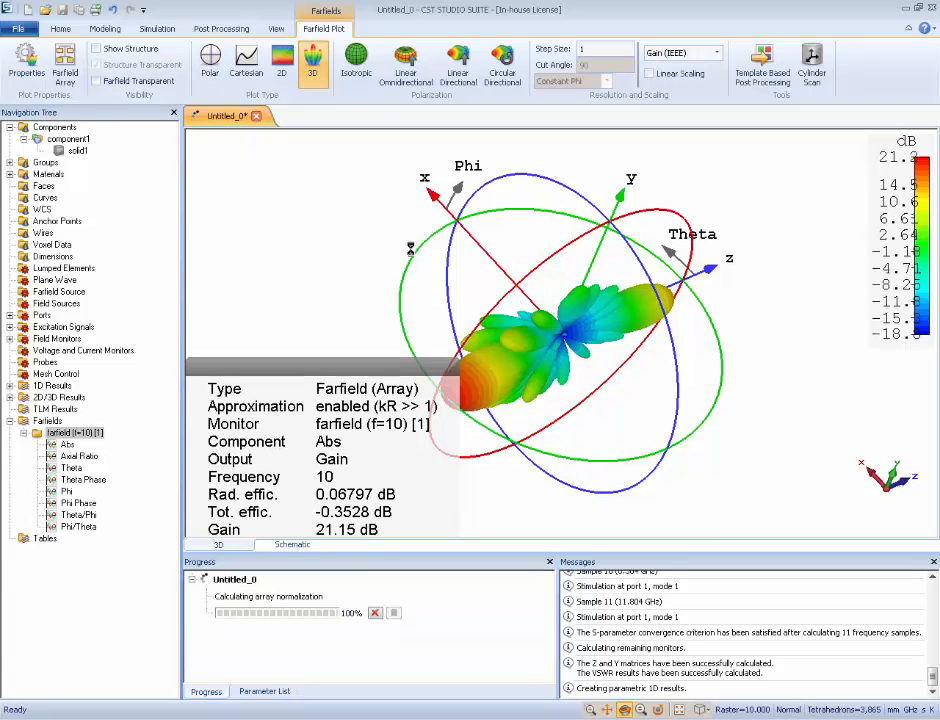
left_click_drag(393, 263, 491, 208)
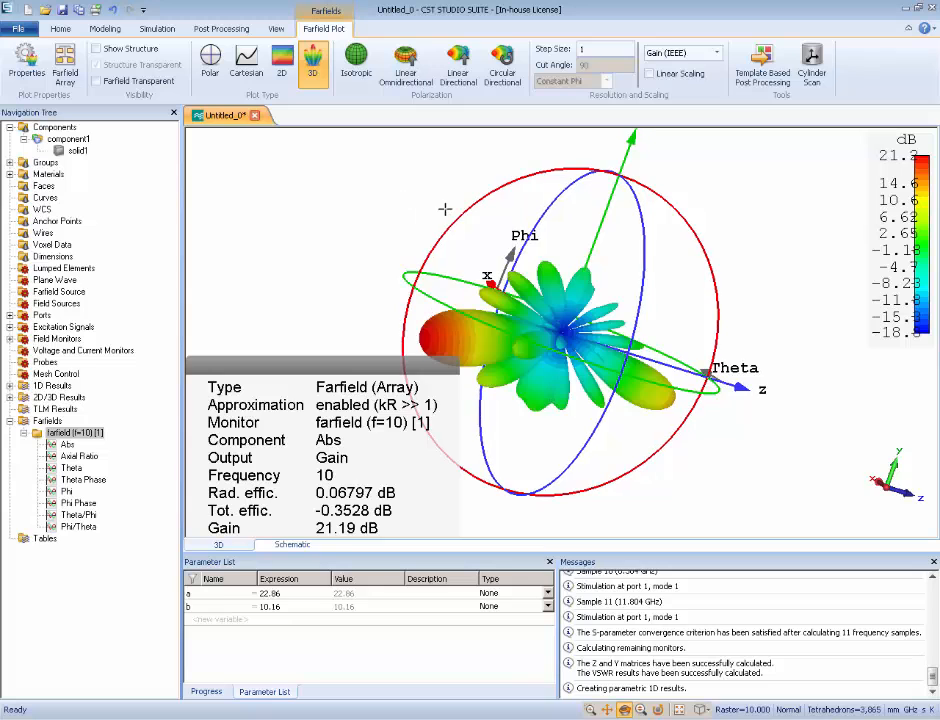
left_click_drag(445, 208, 461, 304)
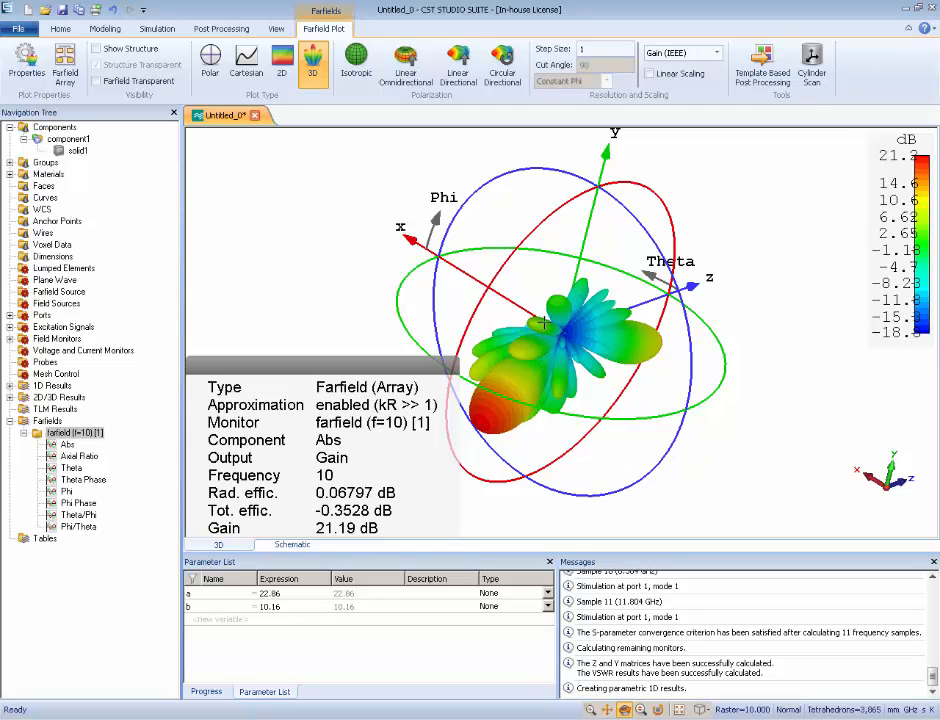
- Set the array's phaseshift to 90 in both X and Y, apply the updated list and inspect the beam from several angles
left_click(62, 56)
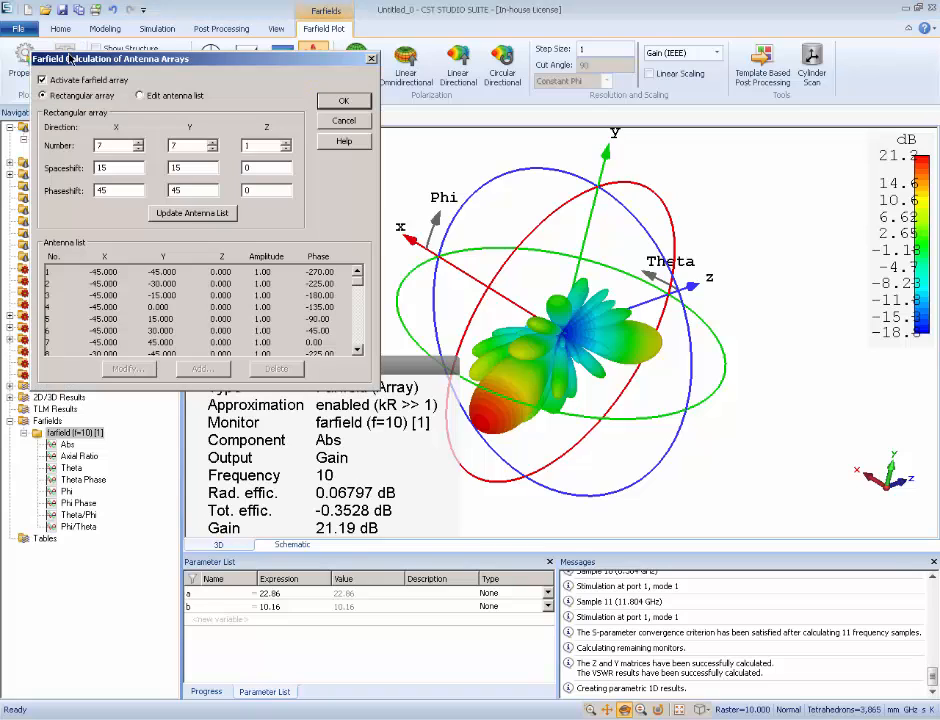
left_click_drag(116, 192, 80, 191)
type("90")
key("Tab")
type("90")
left_click(186, 216)
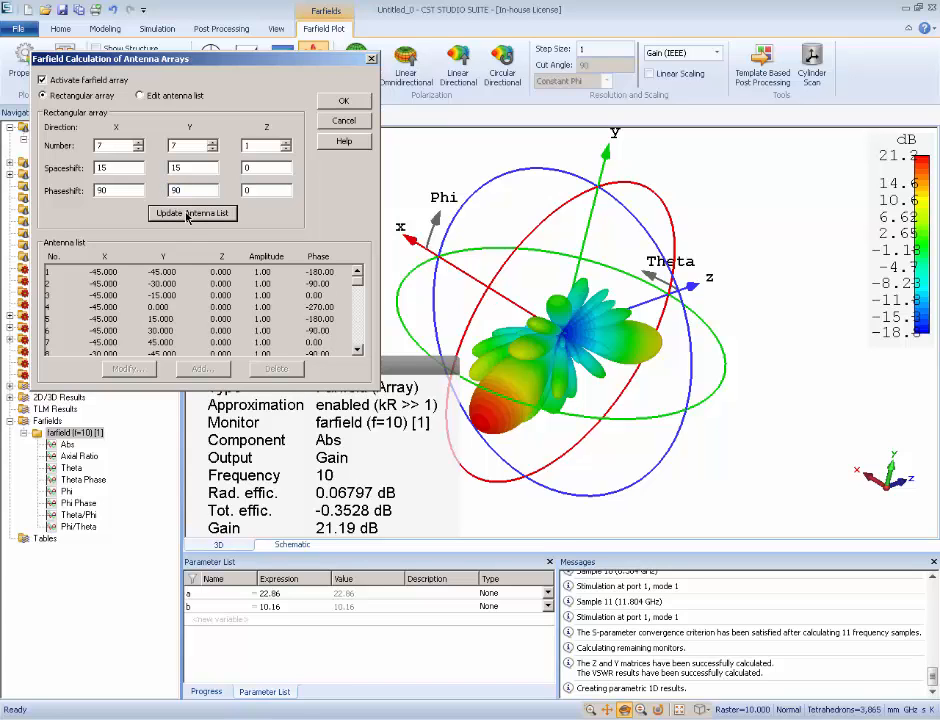
left_click(343, 101)
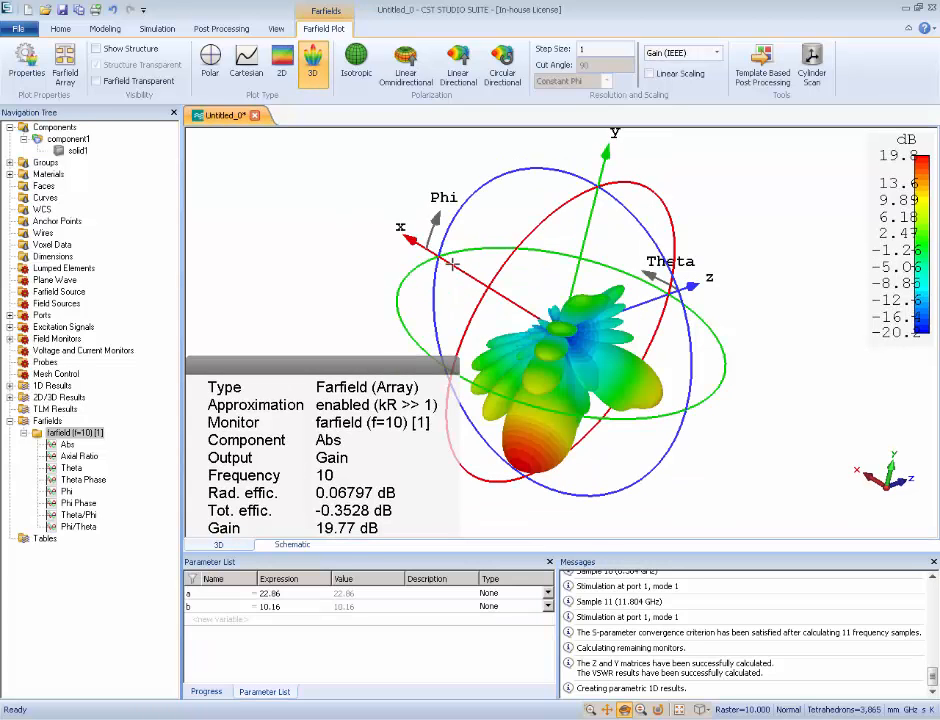
left_click_drag(333, 194, 525, 252)
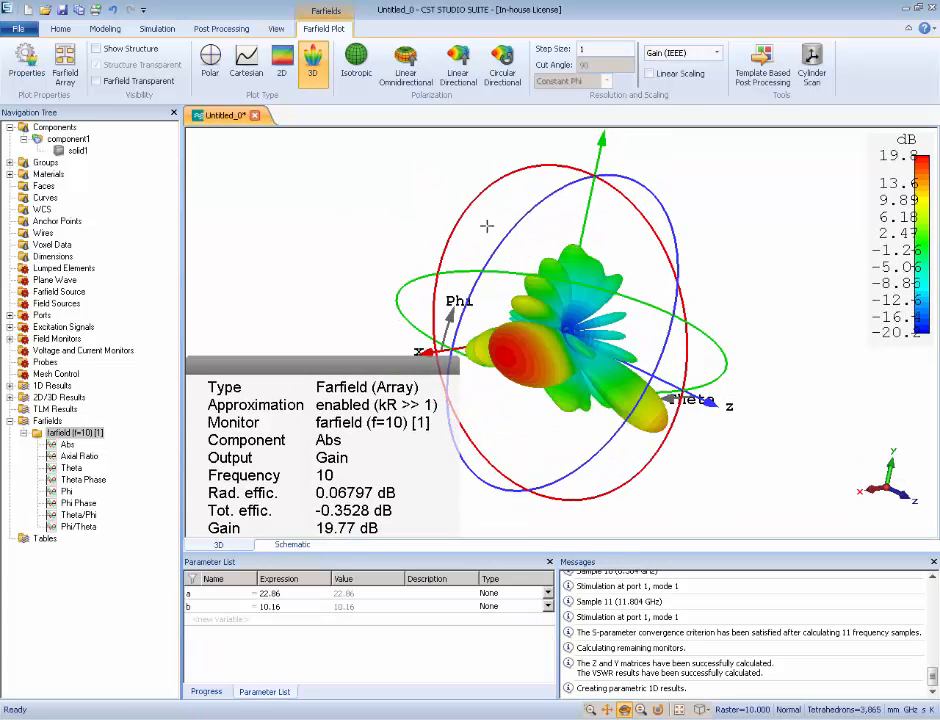
left_click_drag(428, 224, 597, 375)
left_click_drag(418, 312, 362, 300)
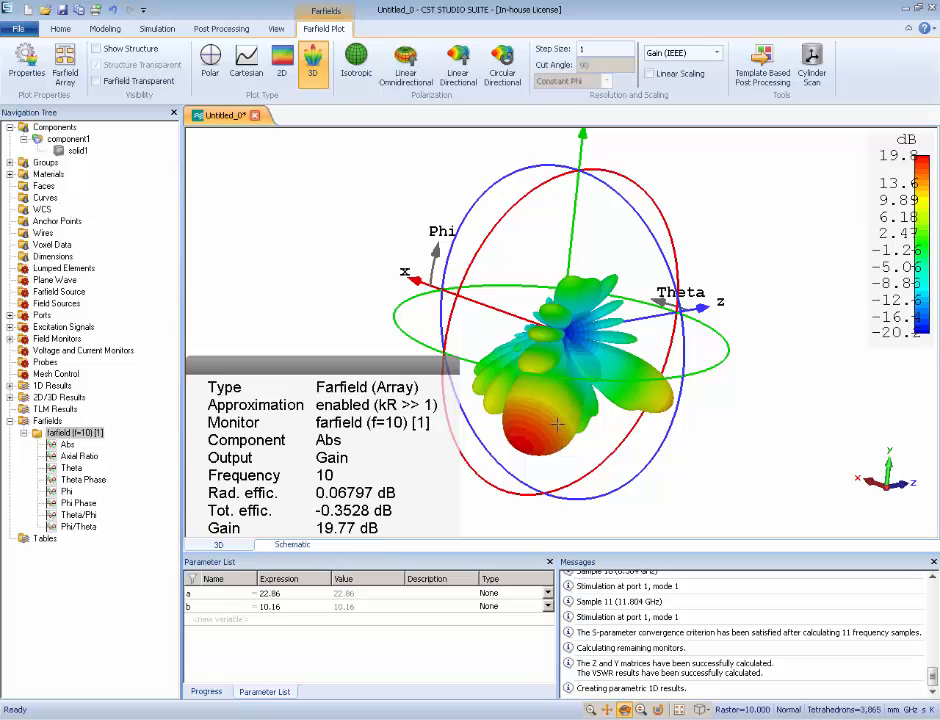
left_click_drag(511, 412, 488, 369)
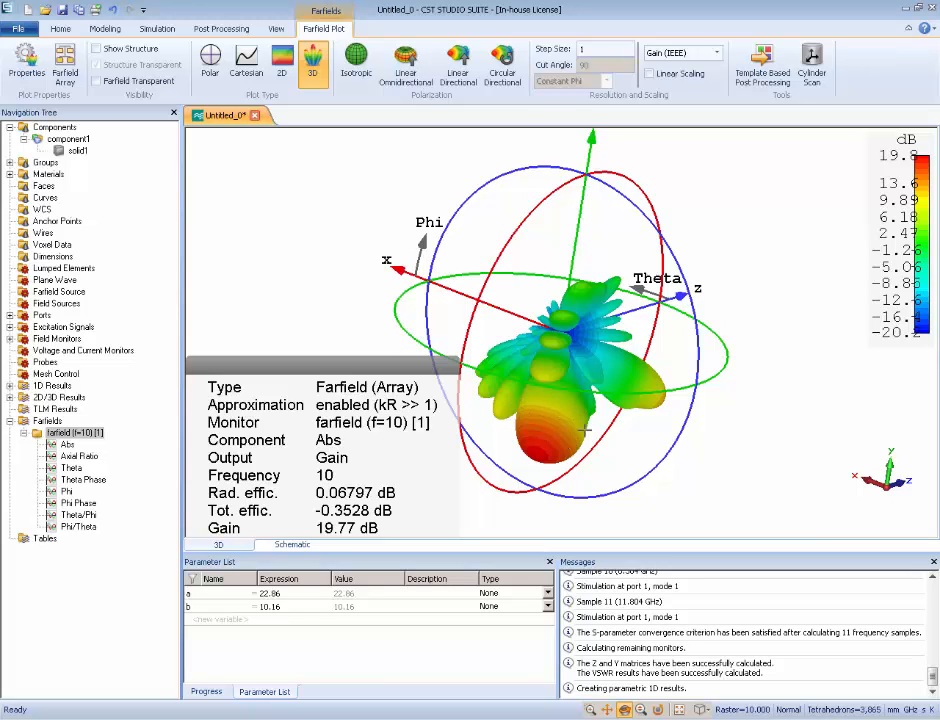
left_click_drag(544, 432, 560, 382)
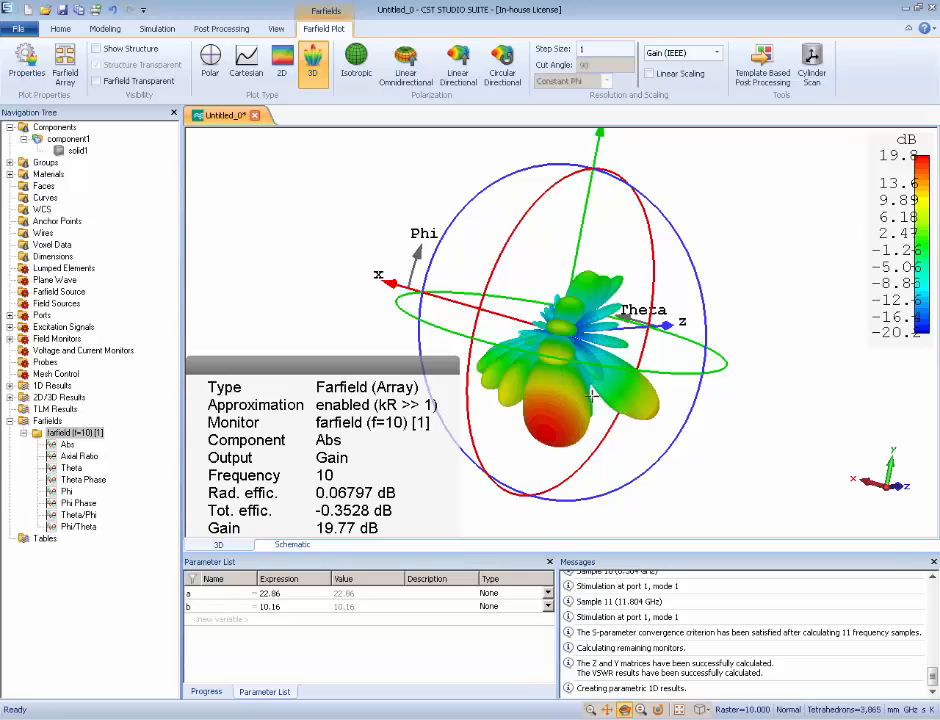
- Reset the array's X and Y phaseshifts to 0, update the antenna list and recalculate the farfield
left_click(65, 63)
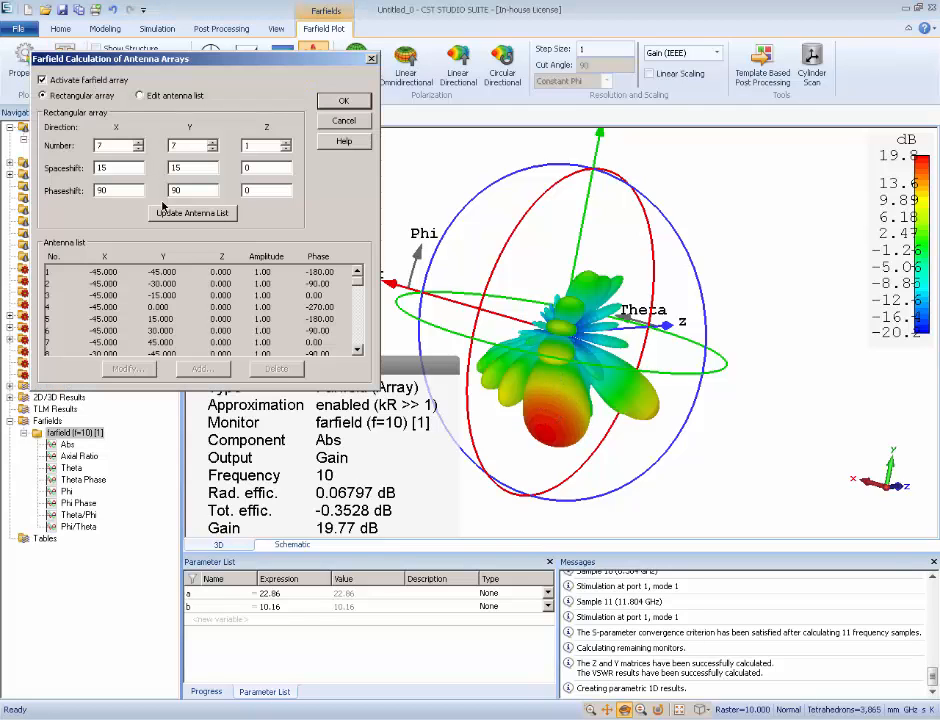
type("0")
left_click_drag(201, 189, 132, 188)
type("0")
left_click(201, 216)
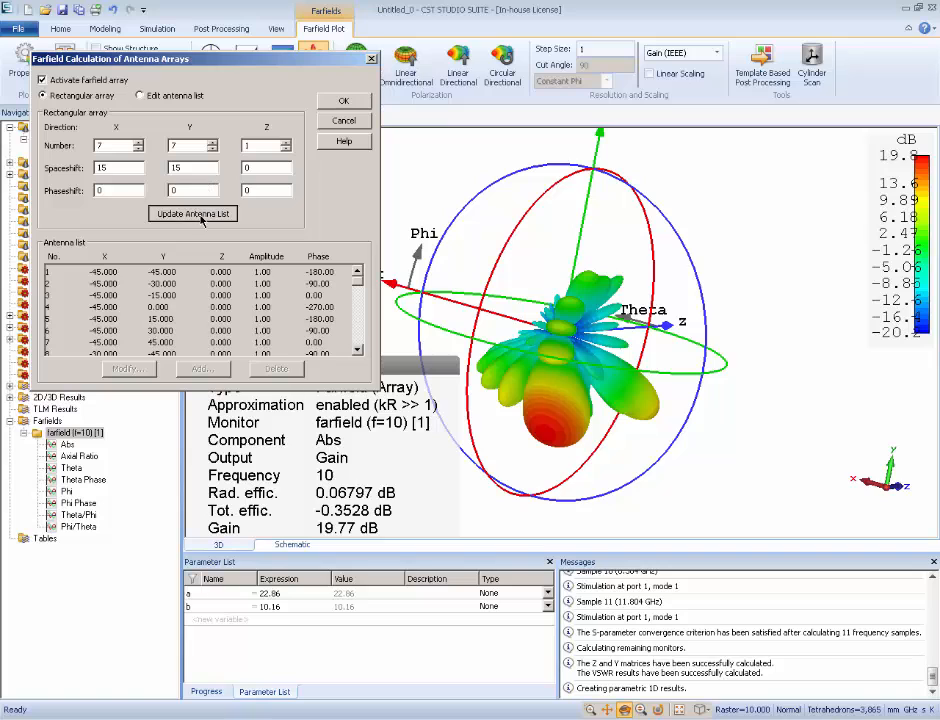
left_click(344, 101)
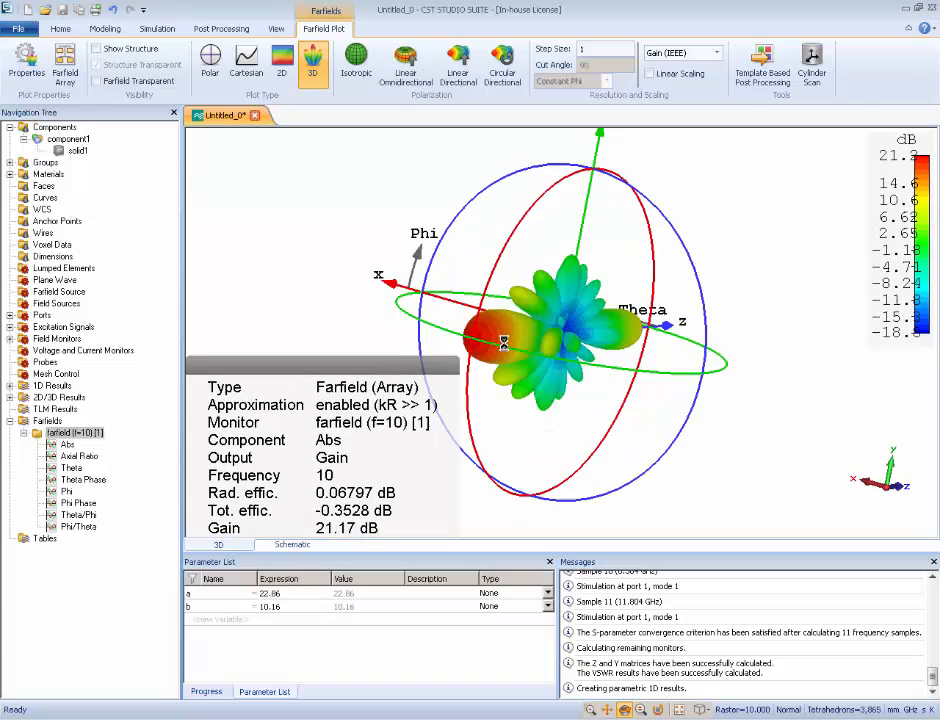
- Examine the main and side lobes of the unsteered array pattern from several angles and review the antenna list's amplitudes
left_click_drag(478, 351, 538, 278)
left_click_drag(540, 372, 568, 232)
left_click_drag(588, 315, 651, 298)
left_click_drag(590, 279, 620, 266)
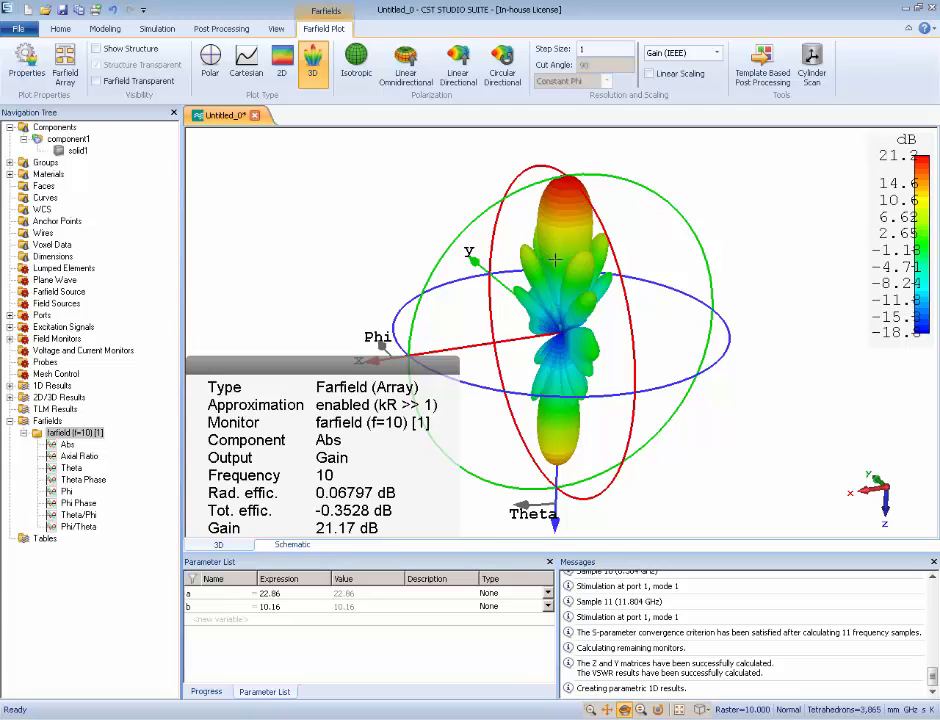
left_click_drag(554, 259, 532, 254)
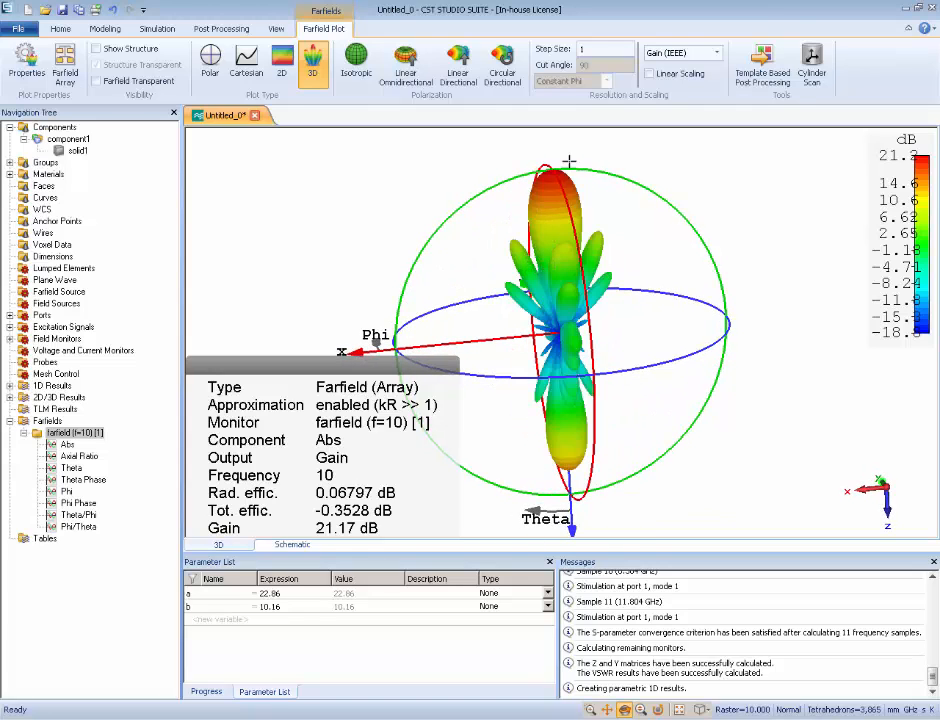
left_click_drag(550, 220, 395, 212)
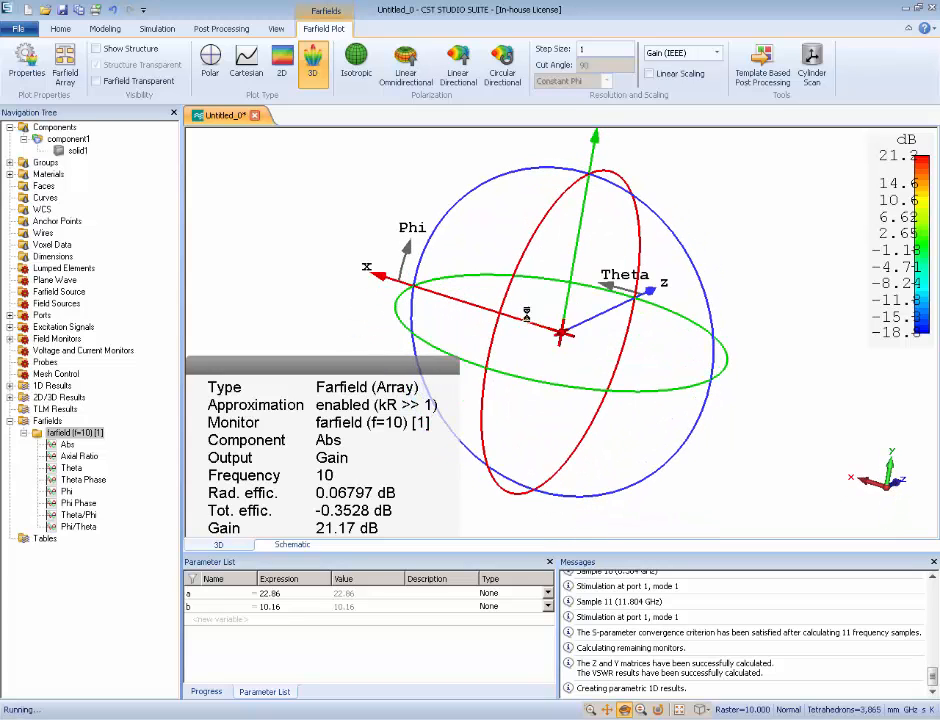
left_click(63, 72)
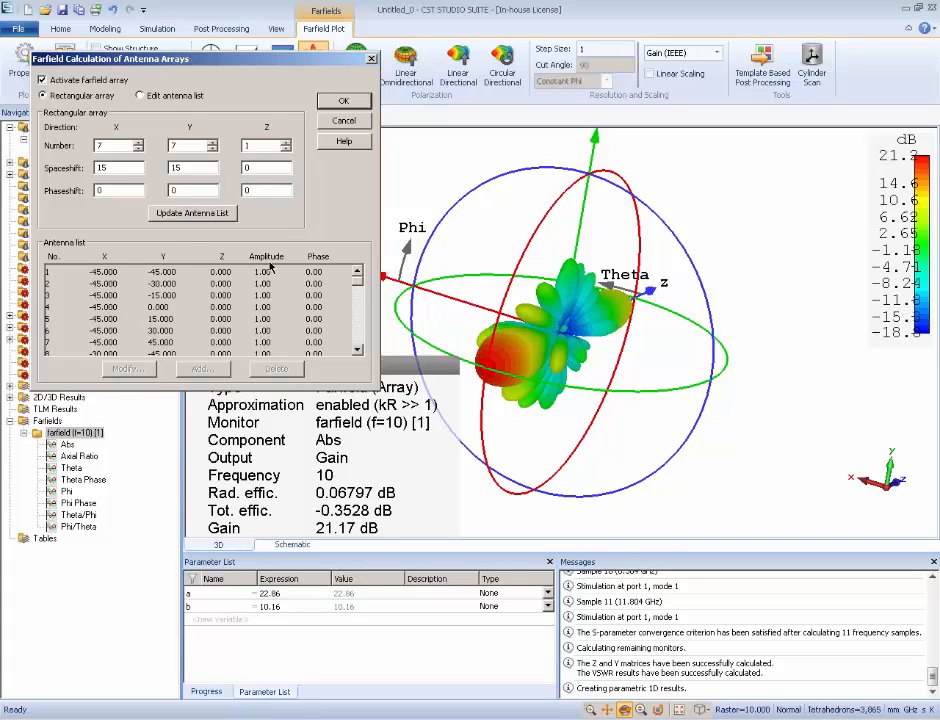
left_click(345, 122)
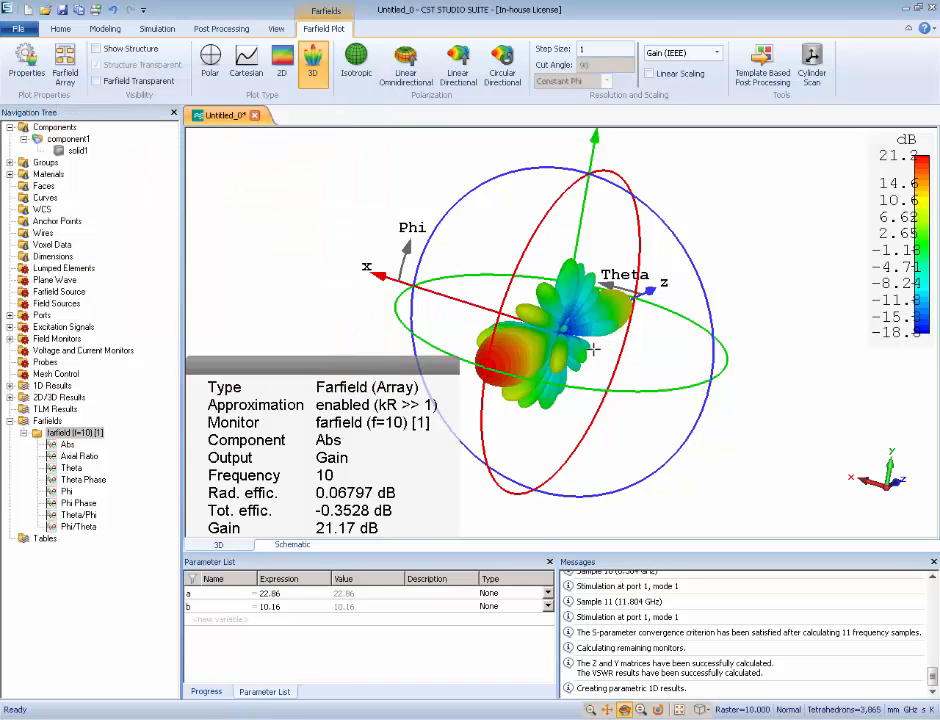
mouse_move(533, 360)
left_mouse_down()
mouse_move(515, 354)
mouse_move(483, 300)
mouse_move(558, 361)
mouse_move(596, 347)
mouse_move(594, 374)
mouse_move(540, 306)
left_mouse_up()
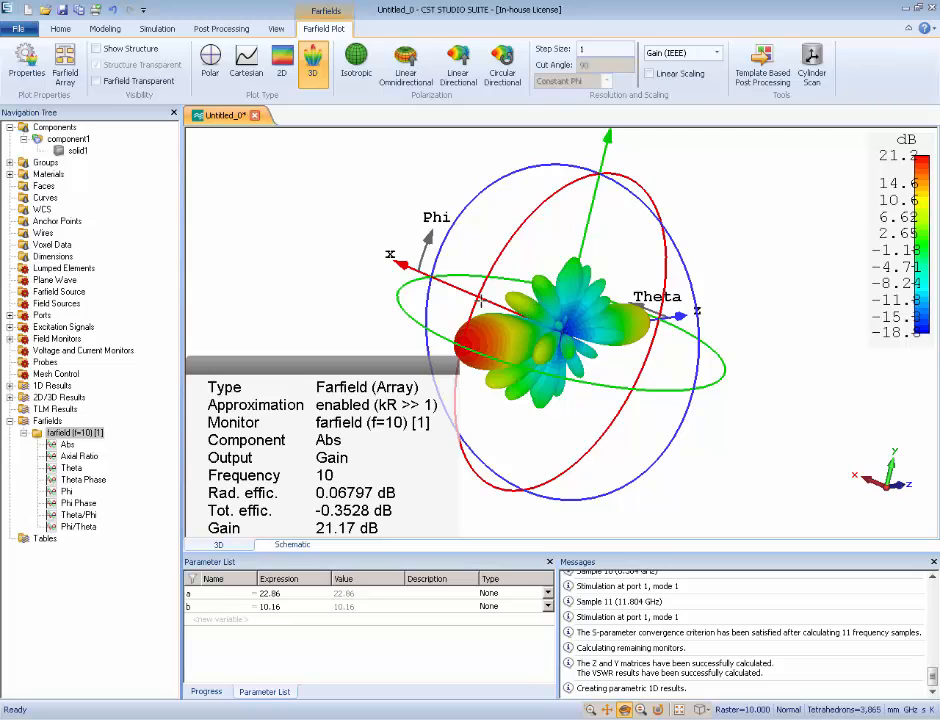